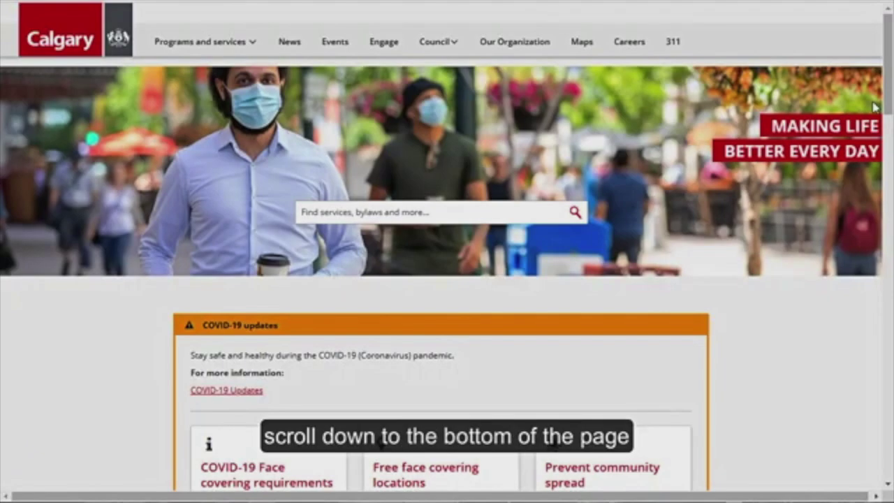
Follow the myID link under Login in the calgary.ca homepage footer
left_click_drag(887, 87, 888, 475)
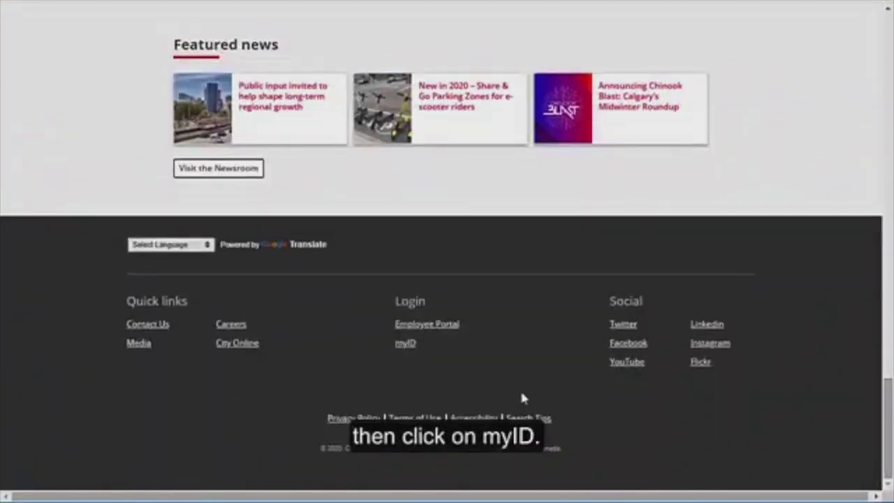
left_click(407, 349)
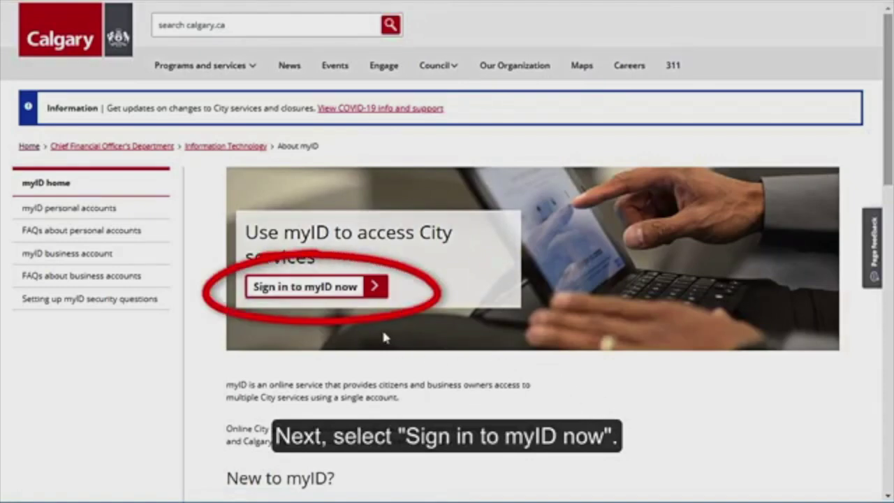
Go to the myID sign-in page and choose 'Create a myID account'
left_click(335, 294)
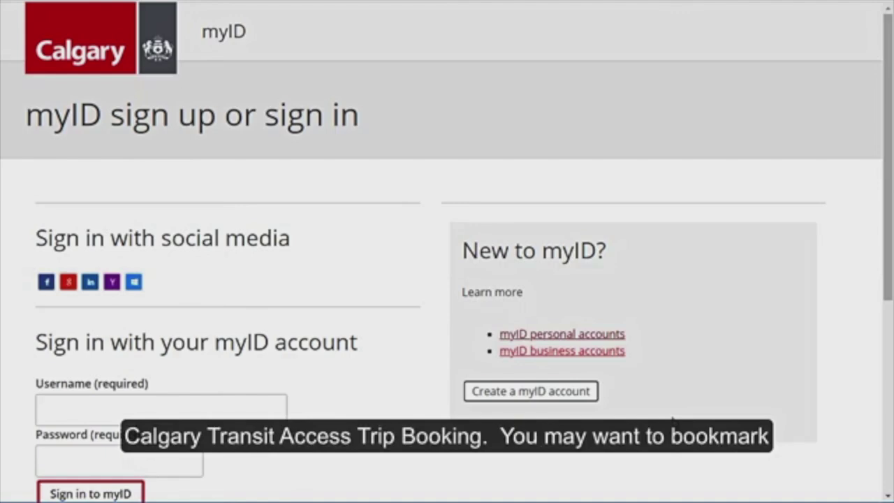
scroll(377, 437, "down", 2)
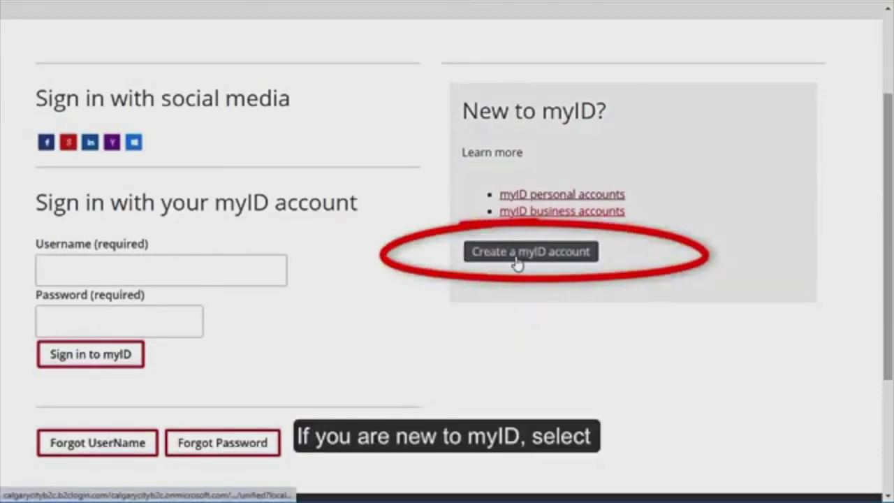
left_click(517, 262)
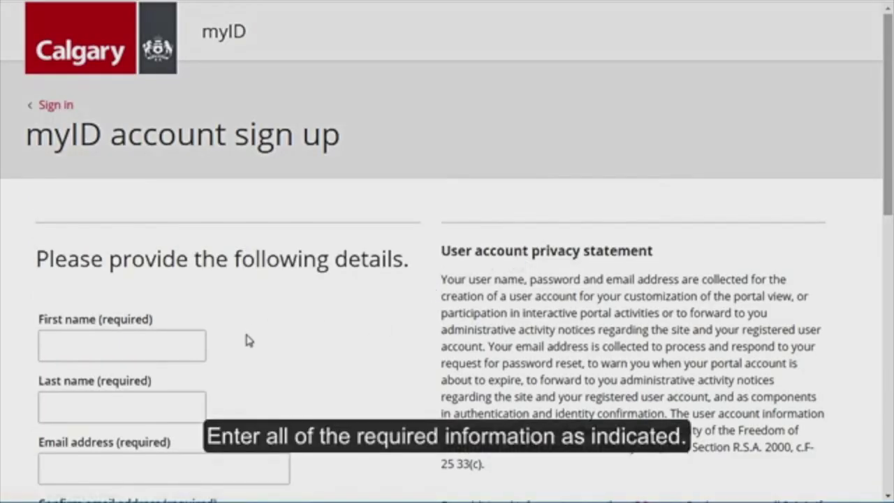
scroll(248, 340, "down", 2)
Enter the first and last name, then the e-mail address and its confirmation
left_click(133, 202)
type("Trip Booking")
key("Tab")
type("Test")
key("Tab")
type("youremail@test.com")
key("Tab")
type("your")
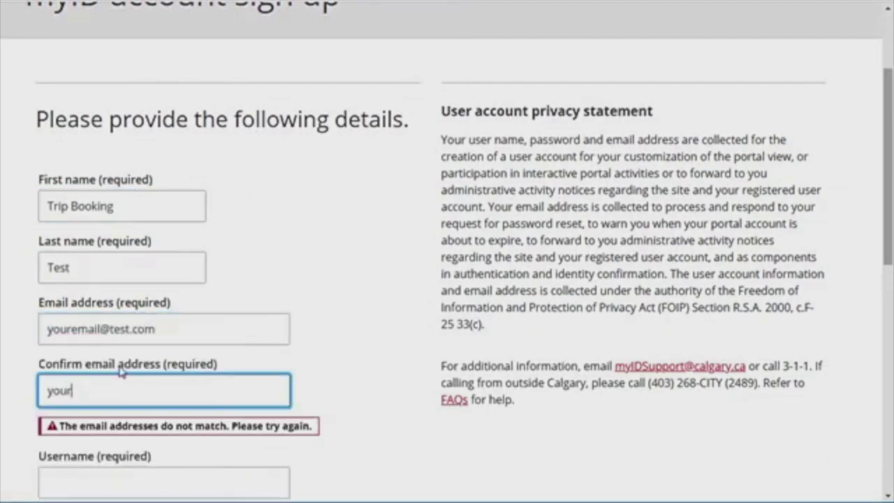
type("email@test.com")
Enter a username and check that it shows as available
scroll(146, 313, "down", 2)
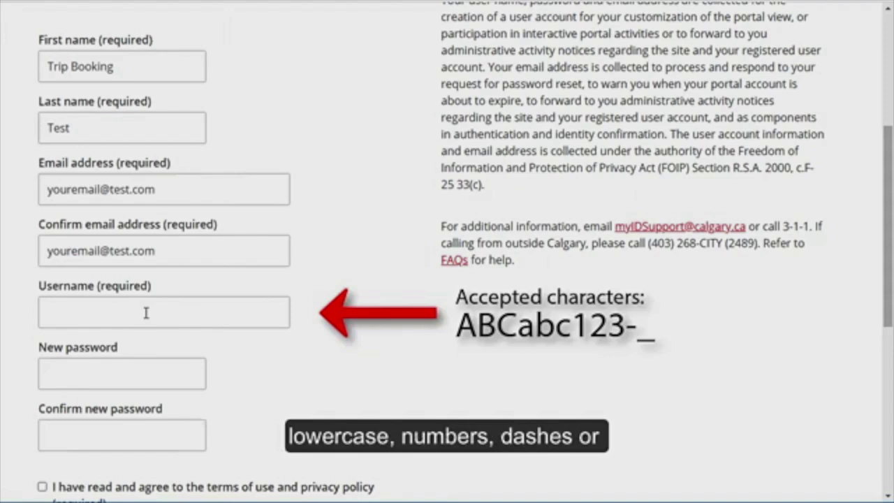
left_click(146, 313)
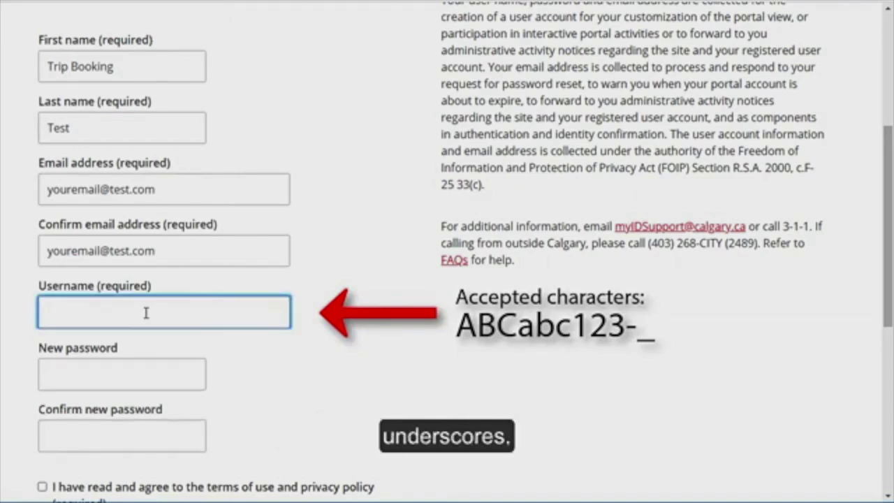
type("tripbookingte")
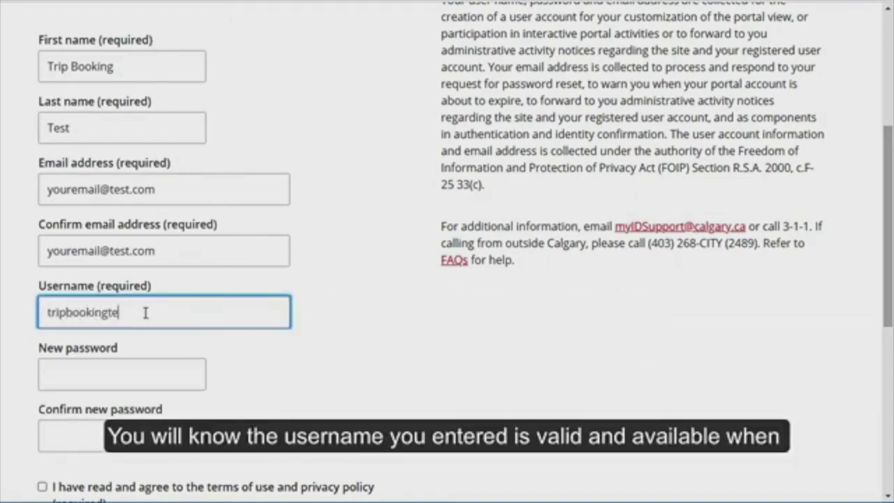
type("st1")
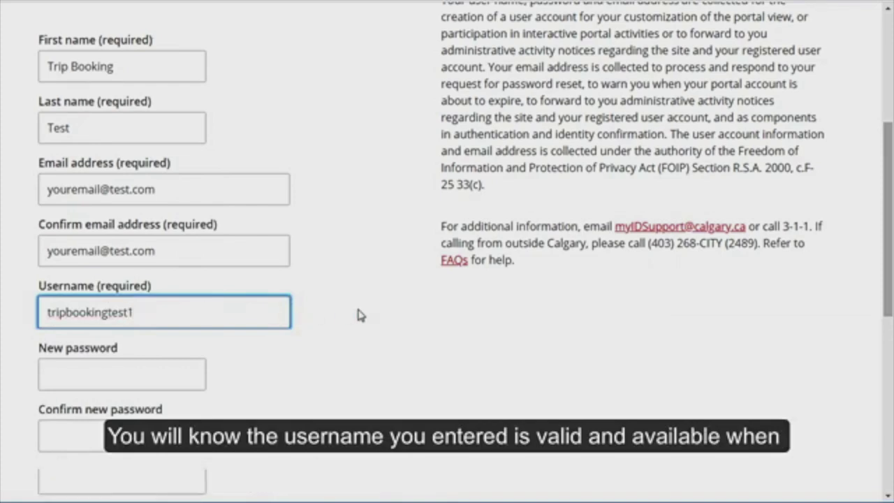
left_click(357, 314)
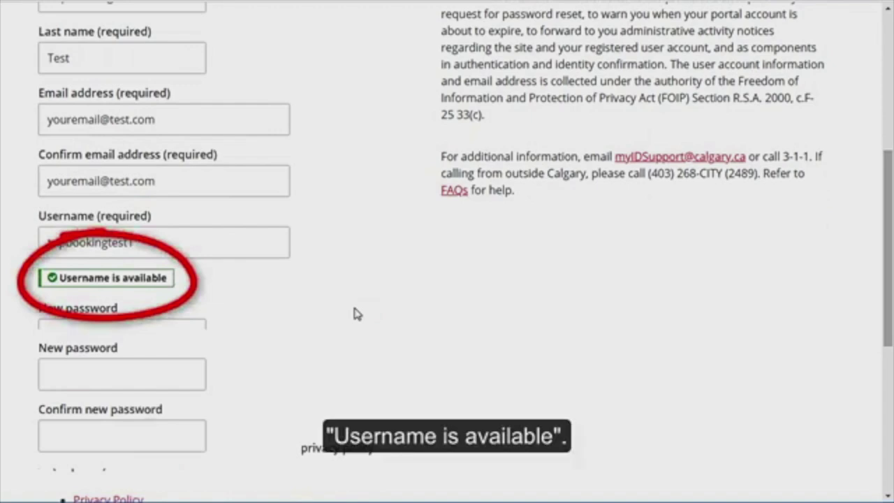
Enter the account password and confirm it in the second password field
scroll(321, 314, "down", 1)
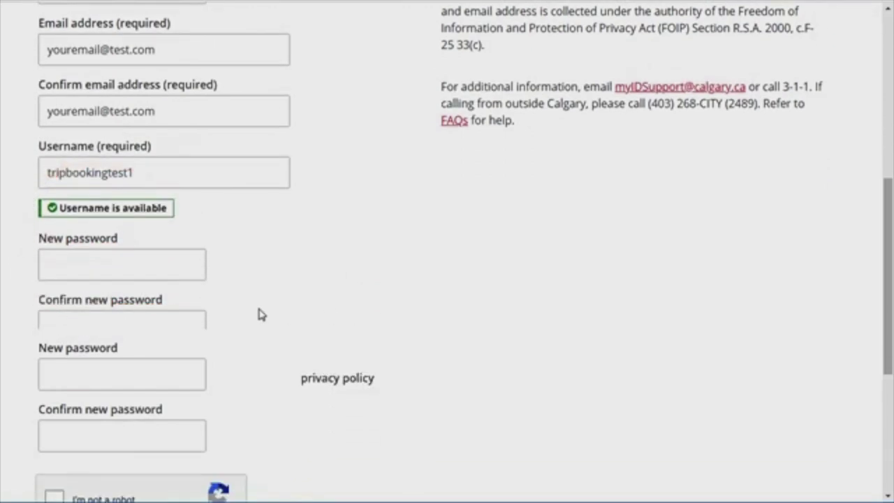
left_click(117, 266)
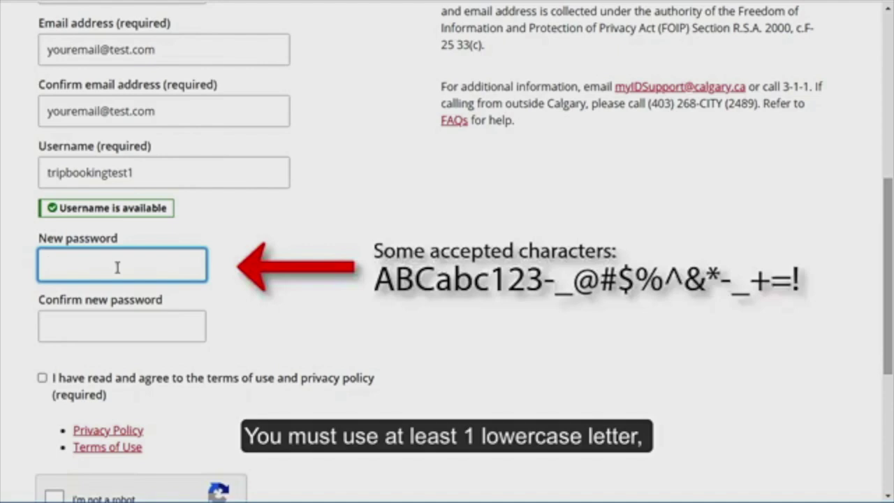
type("Abc123-_")
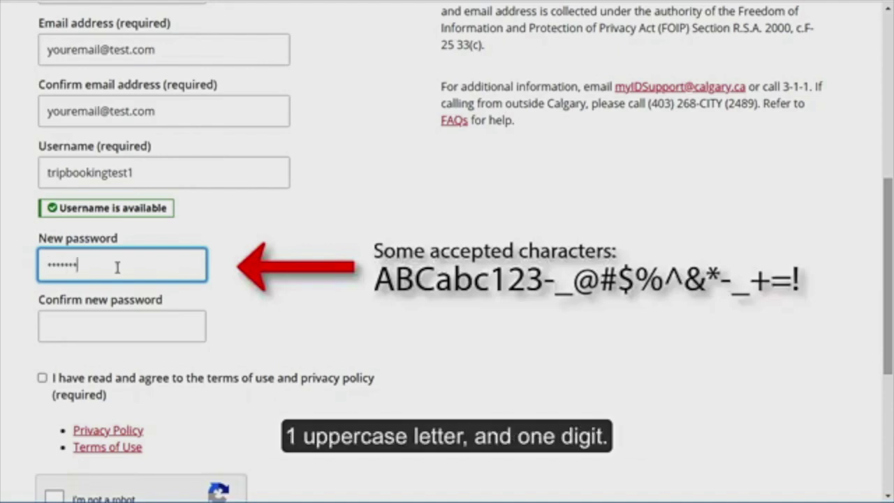
left_click(140, 328)
type("Abc123-_")
left_click(253, 332)
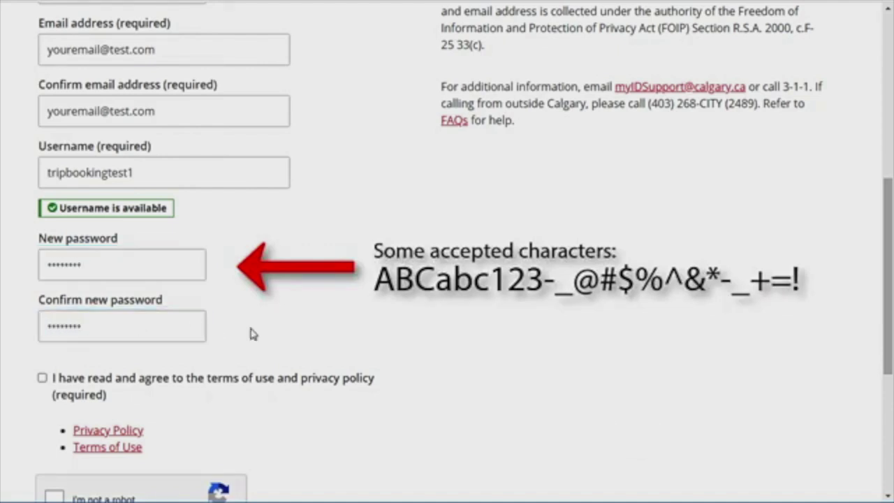
scroll(44, 385, "down", 3)
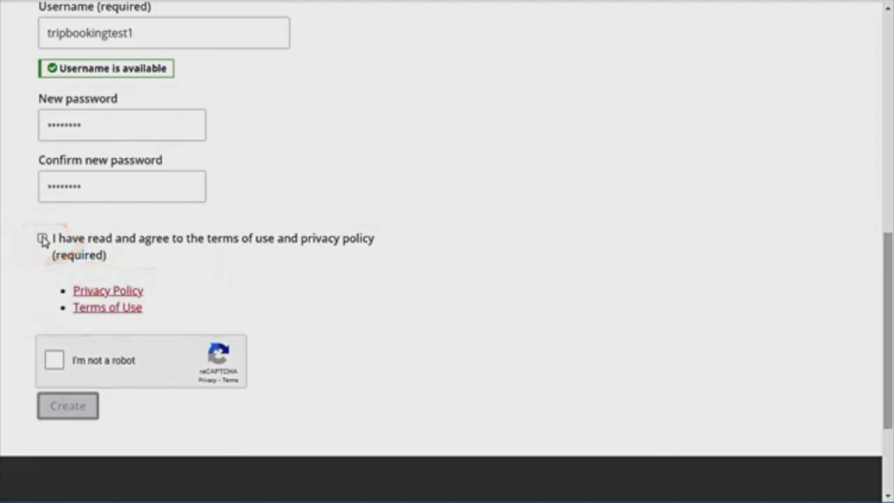
Accept the terms of use, tick 'I'm not a robot', and create the account
left_click(43, 239)
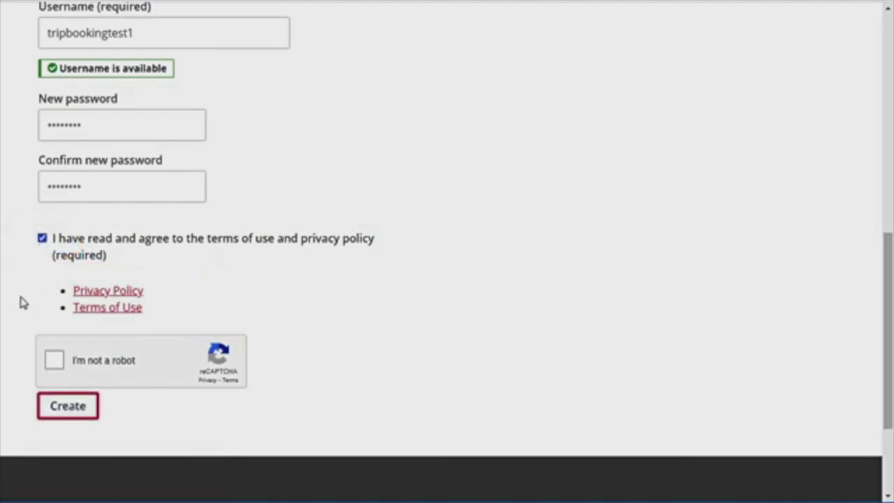
left_click(54, 362)
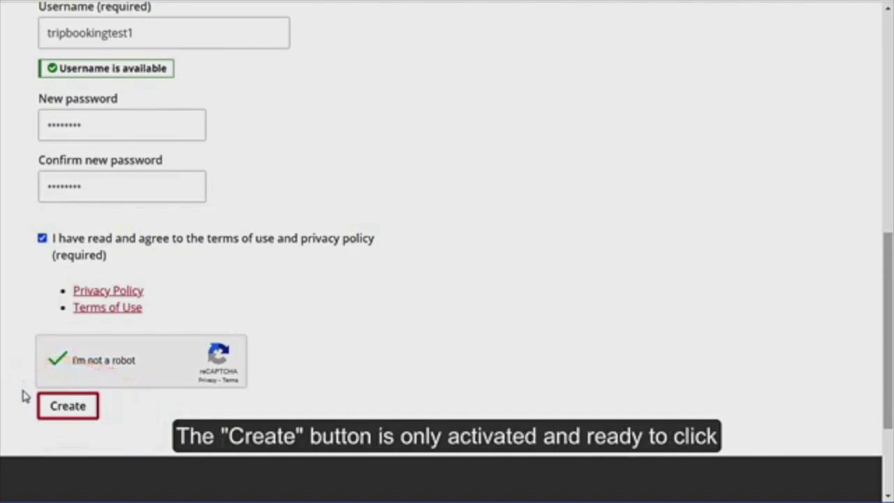
left_click(68, 407)
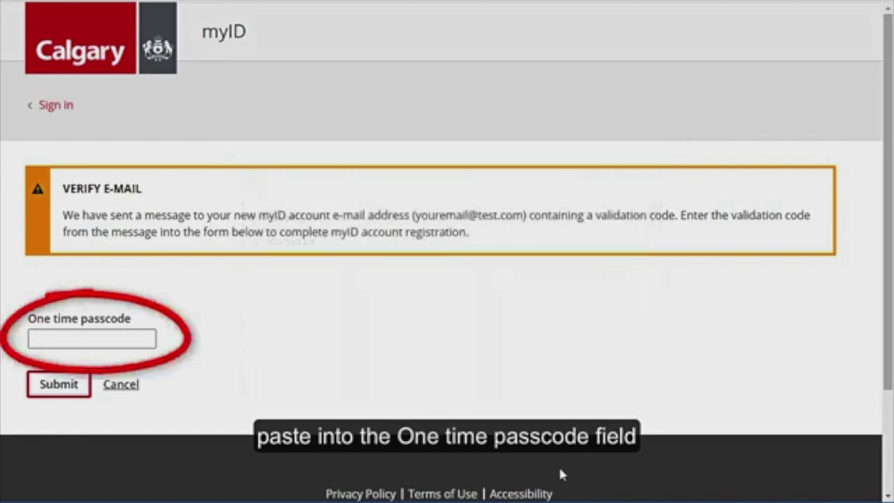
Paste the emailed one-time passcode and submit it
key("ctrl+v")
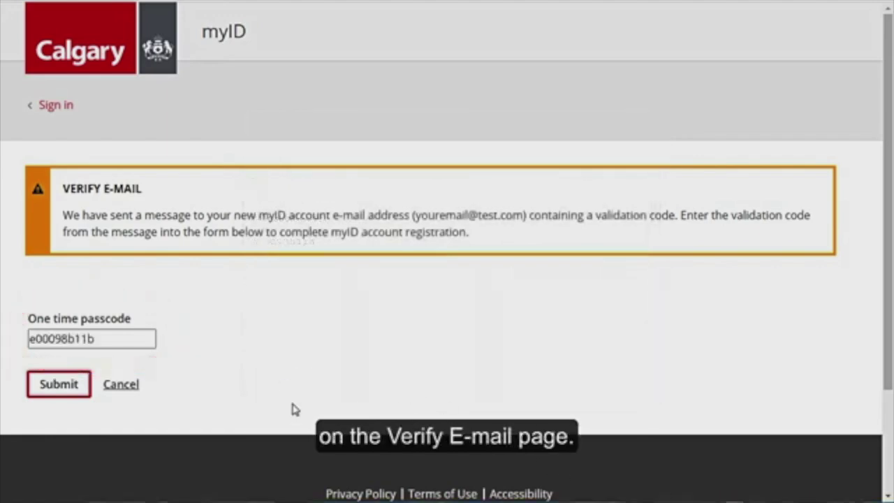
left_click(83, 399)
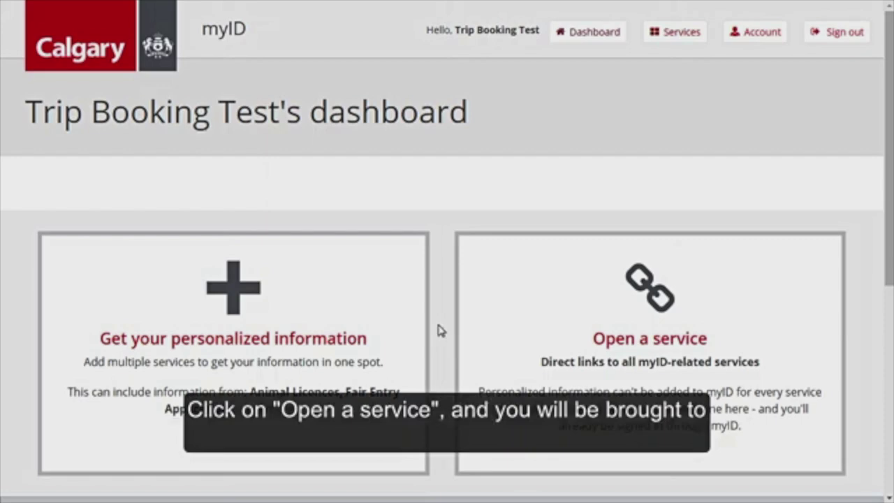
Choose the Transit Access Trip Booking tile under Transportation in 'Open a service'
left_click(776, 357)
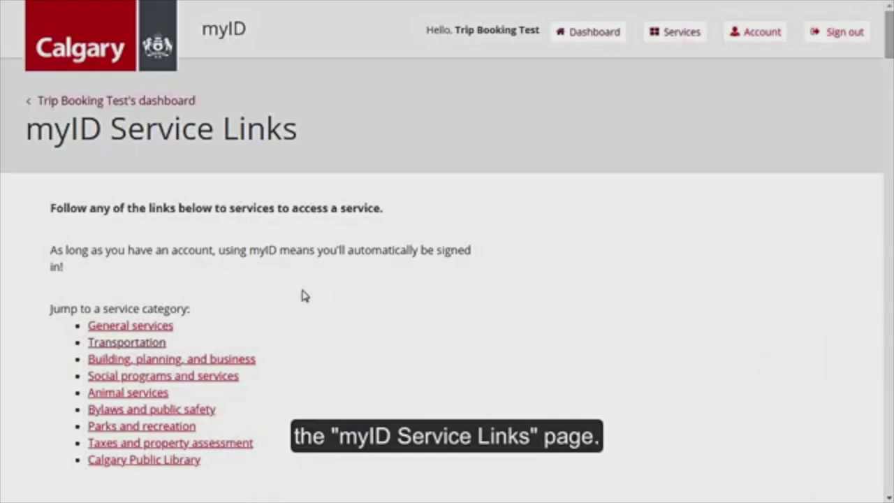
left_click(154, 346)
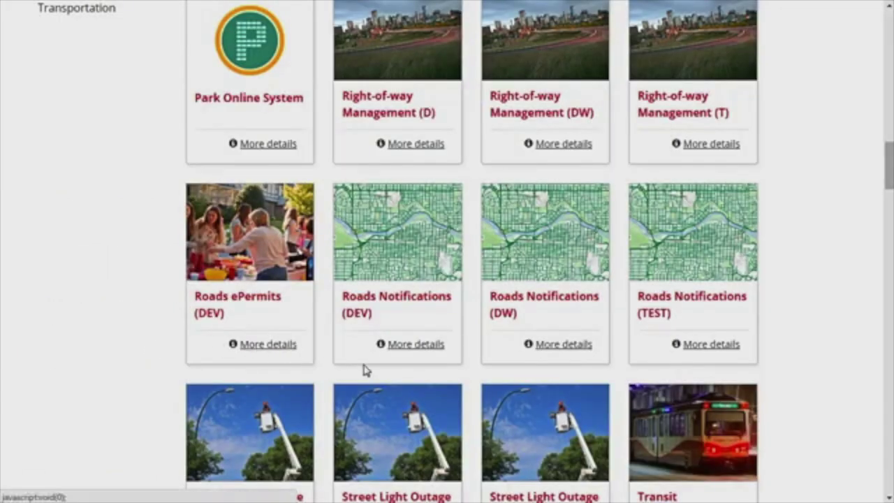
left_click_drag(889, 178, 889, 218)
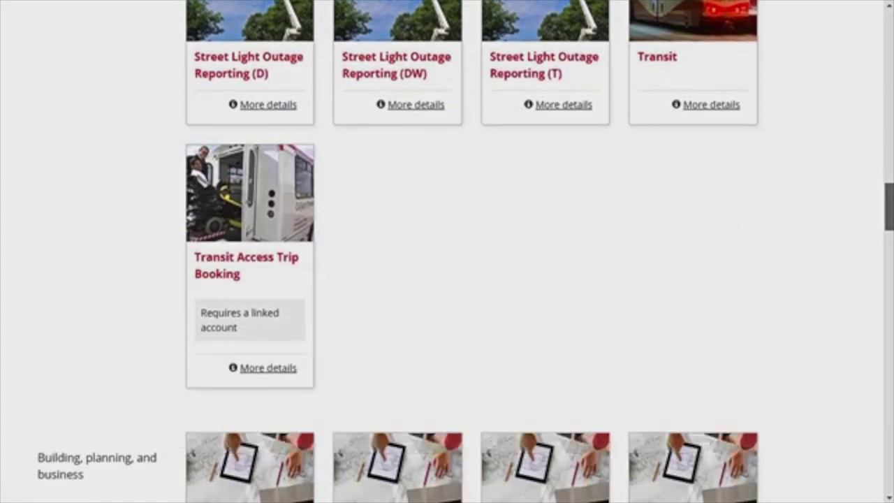
left_click(290, 267)
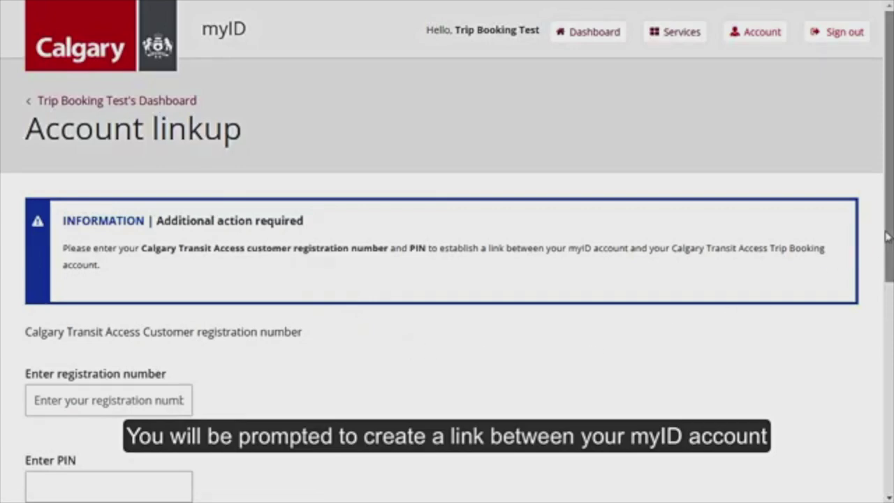
Enter the customer registration number and PIN, then submit and confirm the account linkup
left_click_drag(888, 234, 883, 296)
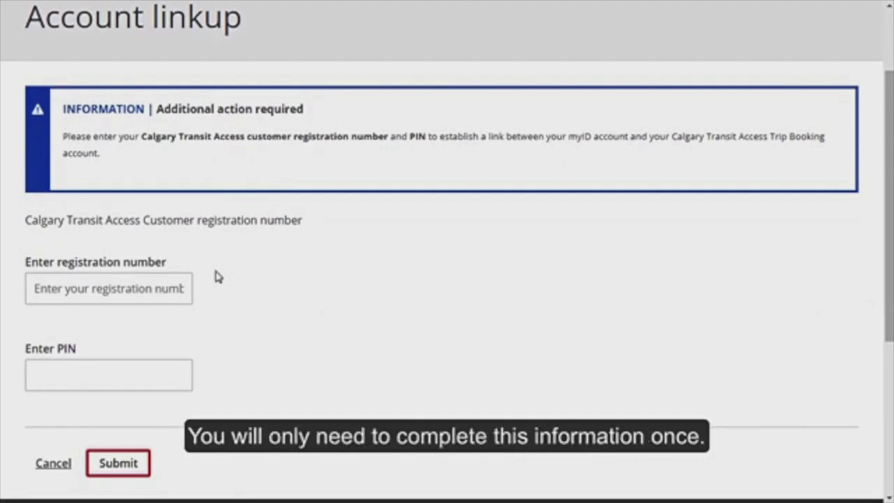
left_click(159, 289)
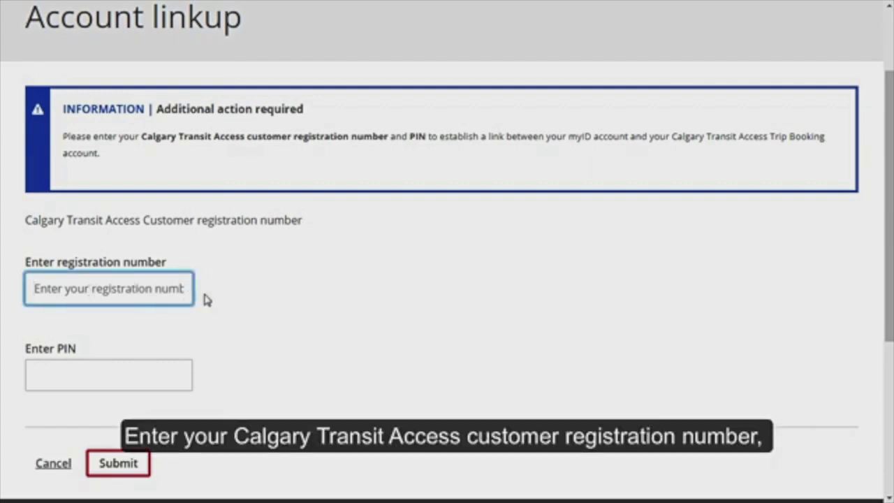
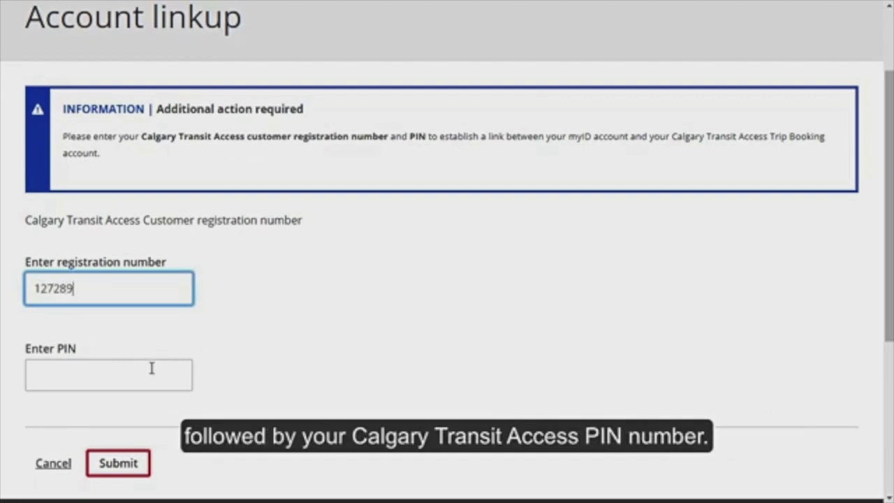
left_click(157, 369)
type("••")
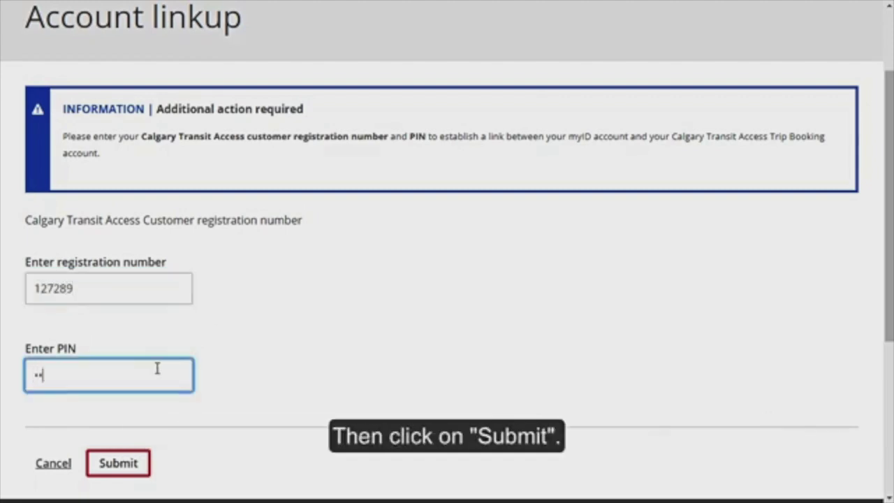
left_click(138, 475)
left_click(136, 473)
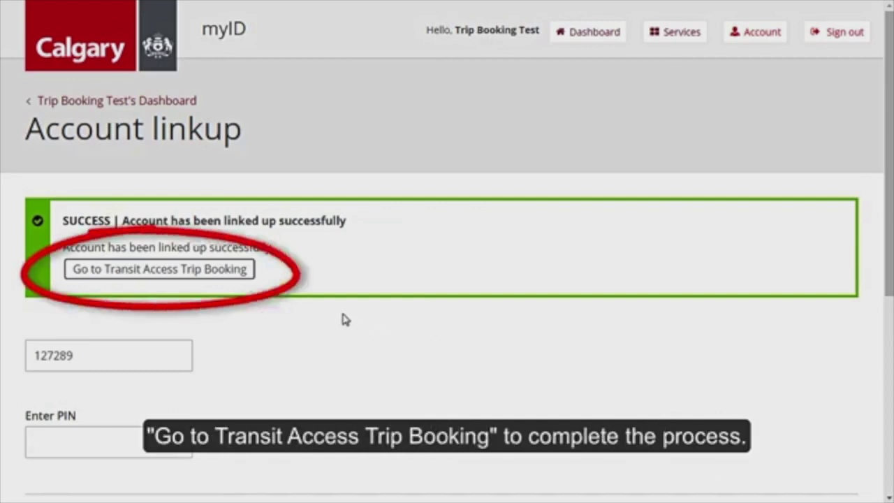
Continue from the linkup success message into Transit Access Trip Booking
left_click(234, 278)
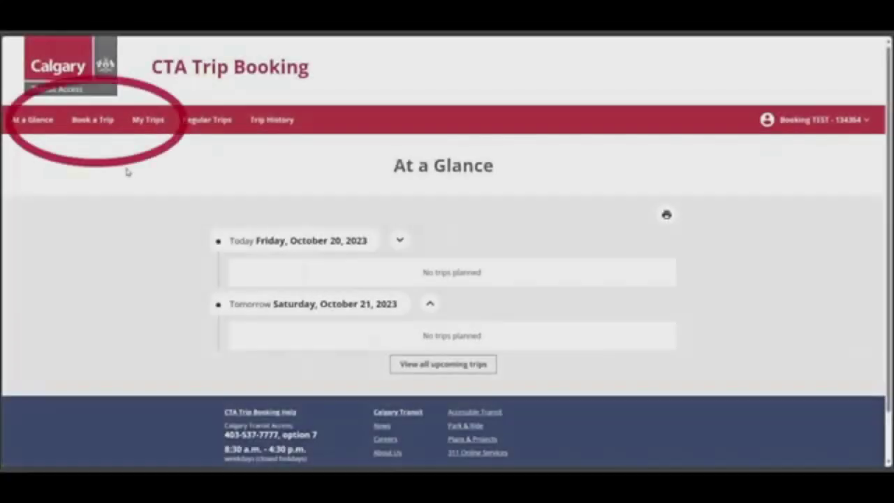
Start a new Regular Trip booking and make it One Way
left_click(94, 122)
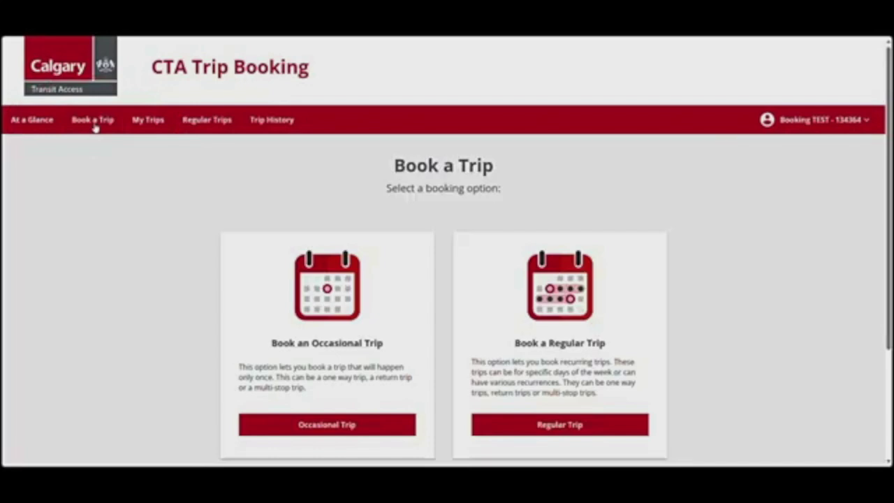
left_click(562, 431)
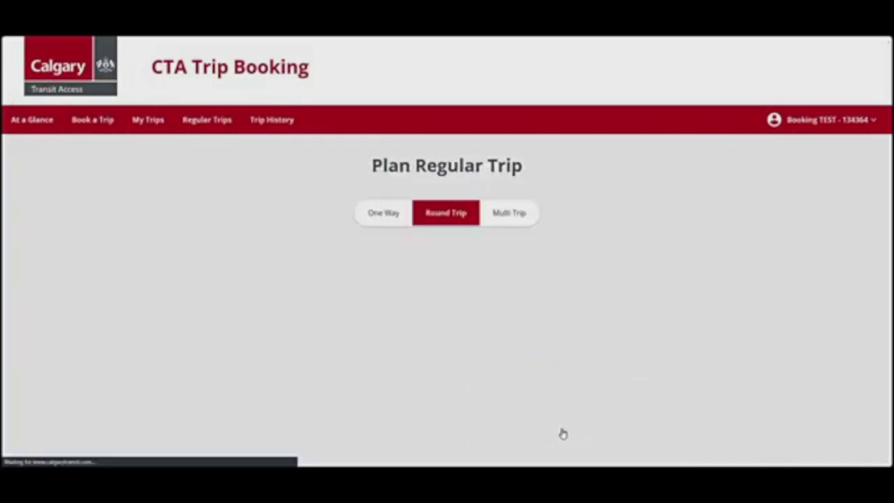
left_click(383, 215)
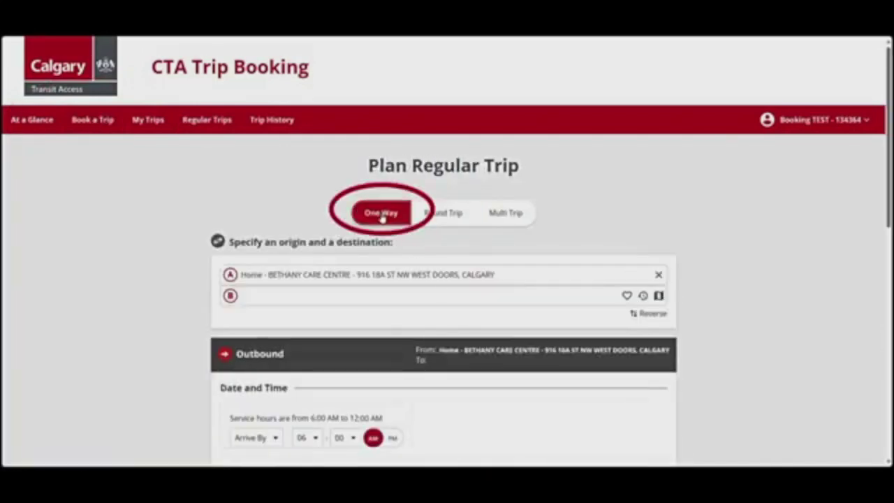
scroll(724, 282, "down", 3)
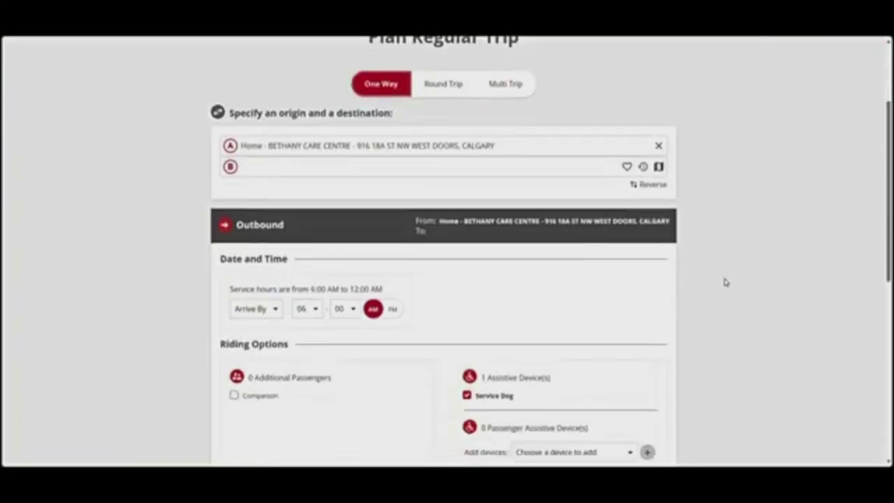
Set origin A to the saved Home location after trying search, favourites and the map picker
left_click(549, 146)
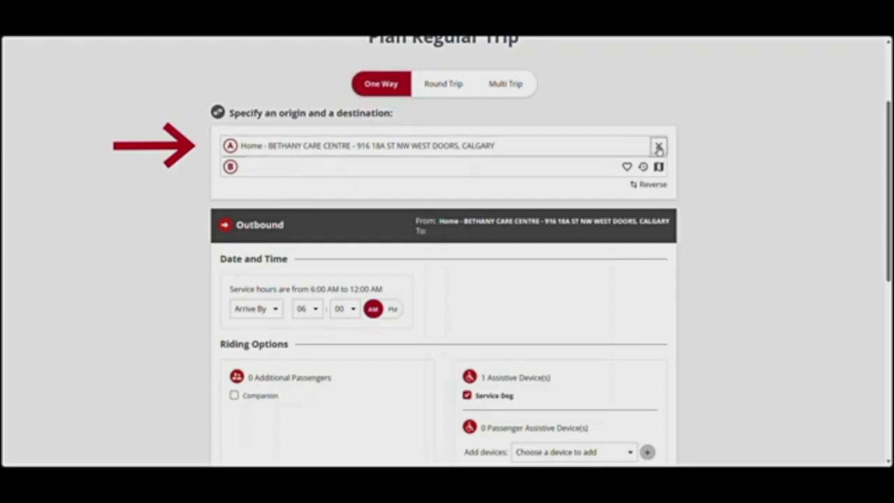
left_click(659, 148)
type("chinook")
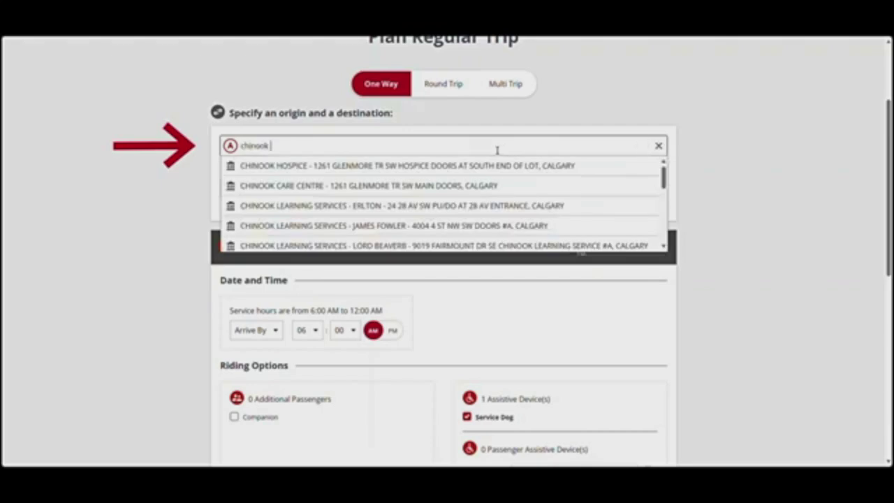
left_click(658, 145)
left_click(628, 146)
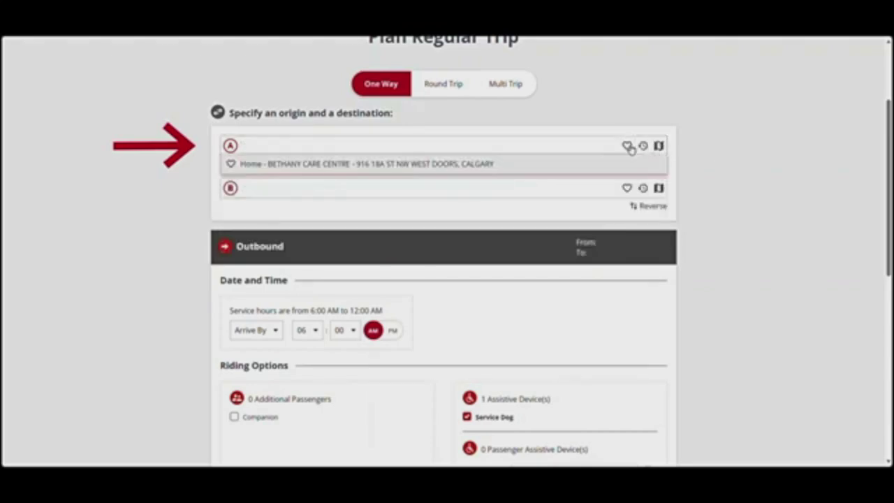
left_click(642, 147)
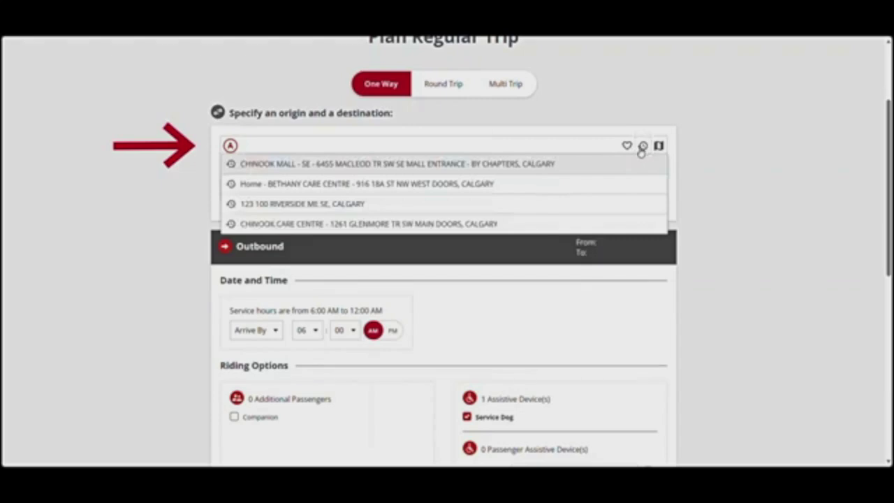
left_click(549, 168)
left_click(658, 146)
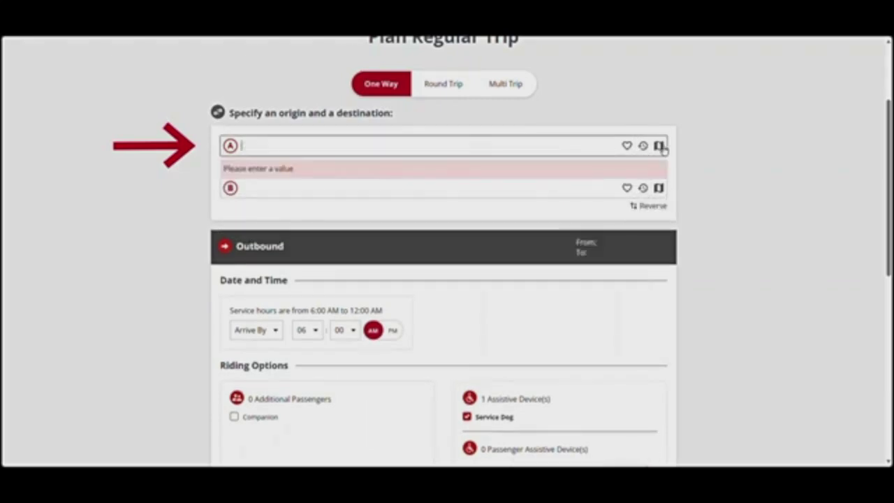
left_click(658, 146)
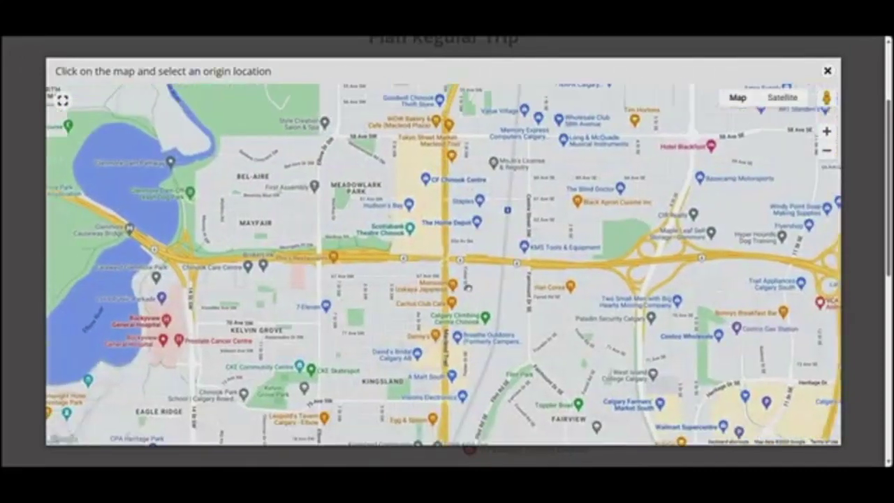
left_click(392, 191)
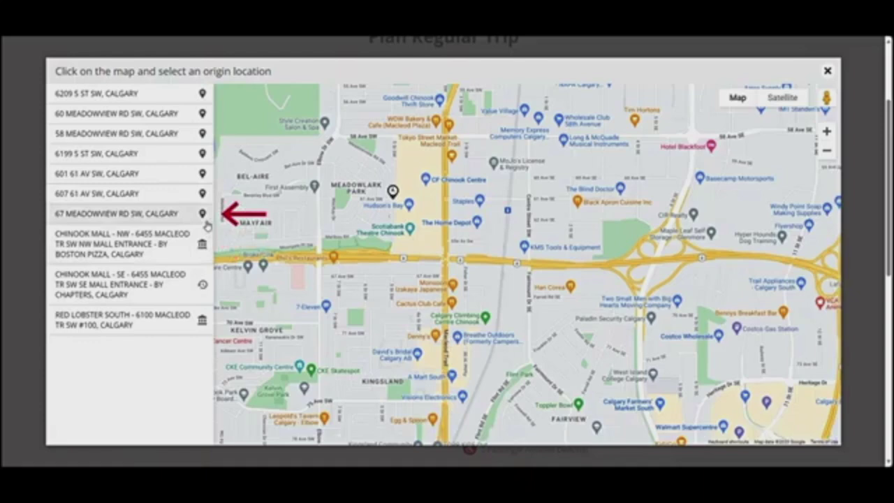
left_click(827, 70)
left_click(643, 146)
Set Home as origin and Chinook Mall - SE as destination, then try Reverse twice
left_click(551, 165)
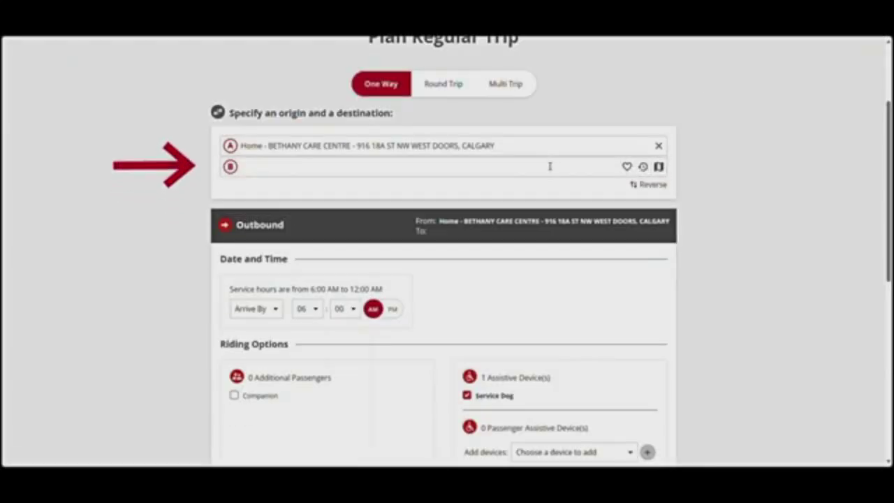
left_click(642, 167)
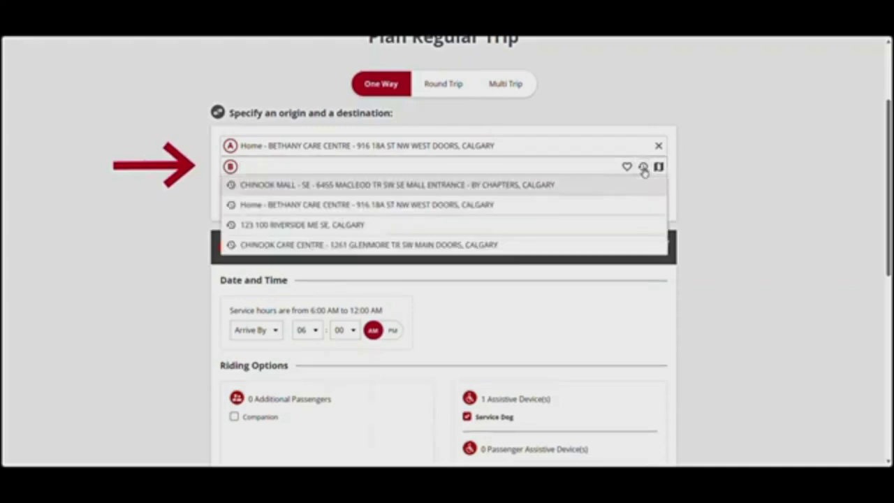
left_click(409, 186)
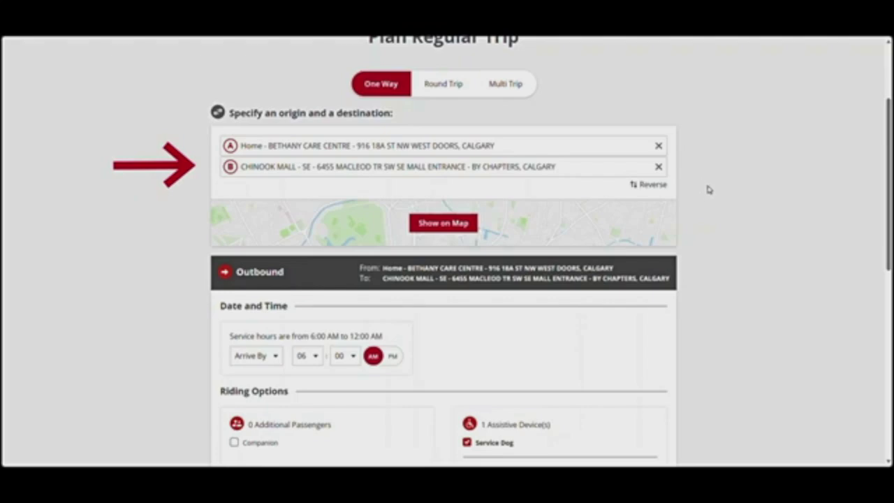
left_click(657, 168)
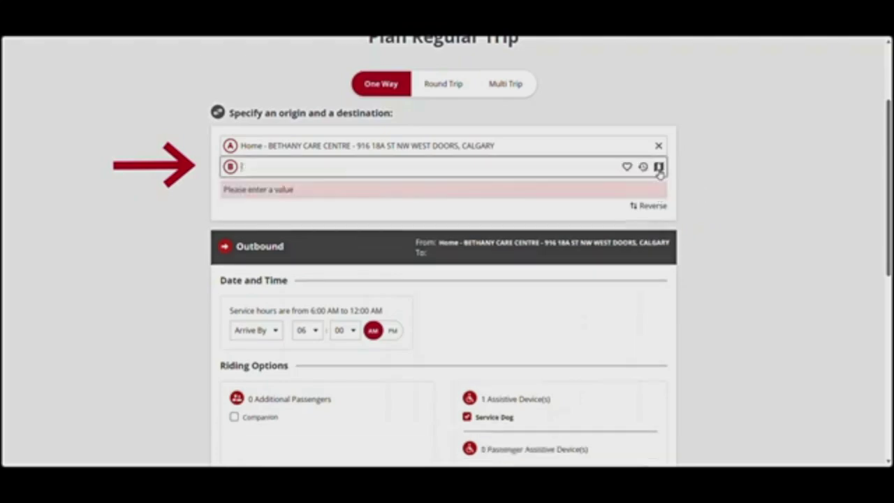
left_click(643, 167)
left_click(555, 185)
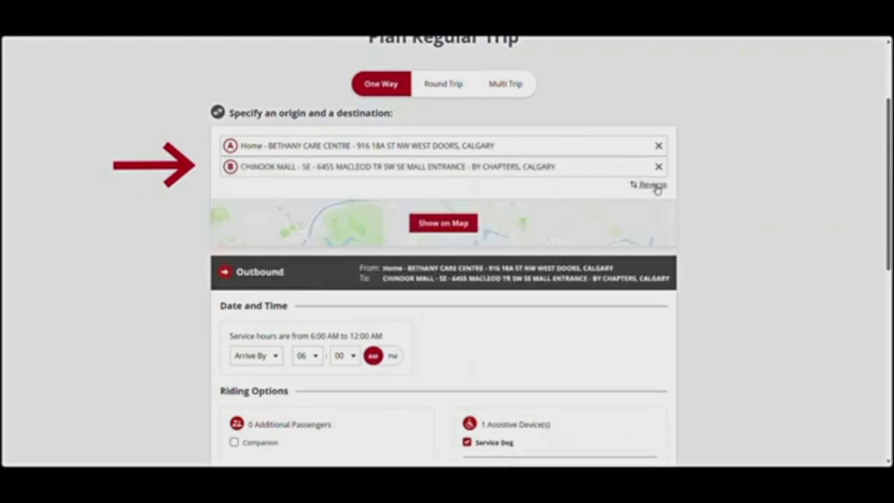
left_click(653, 185)
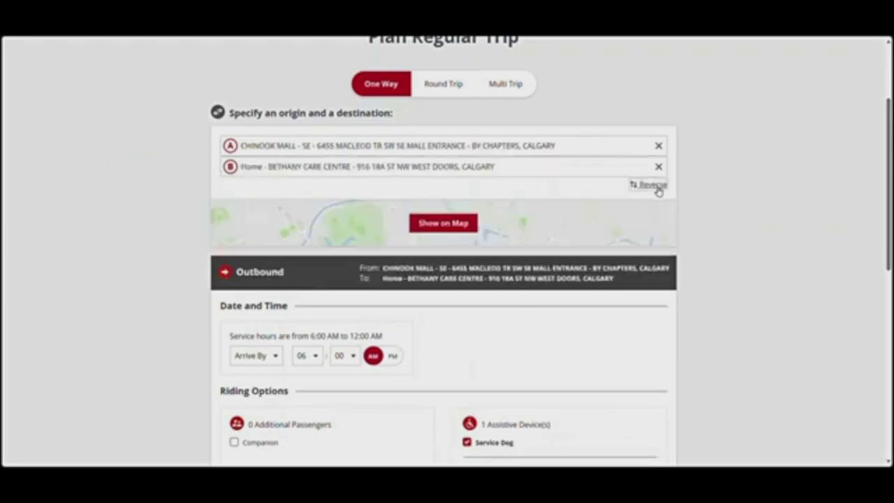
left_click(656, 187)
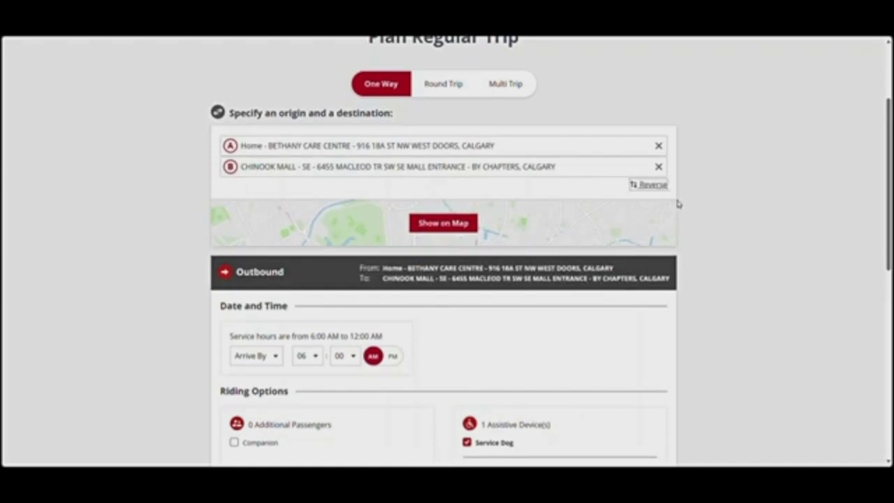
left_click(455, 232)
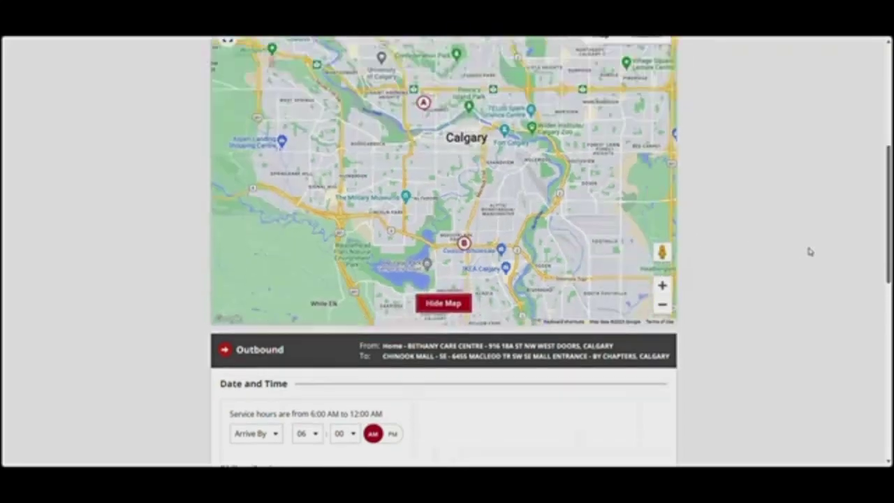
left_click(455, 317)
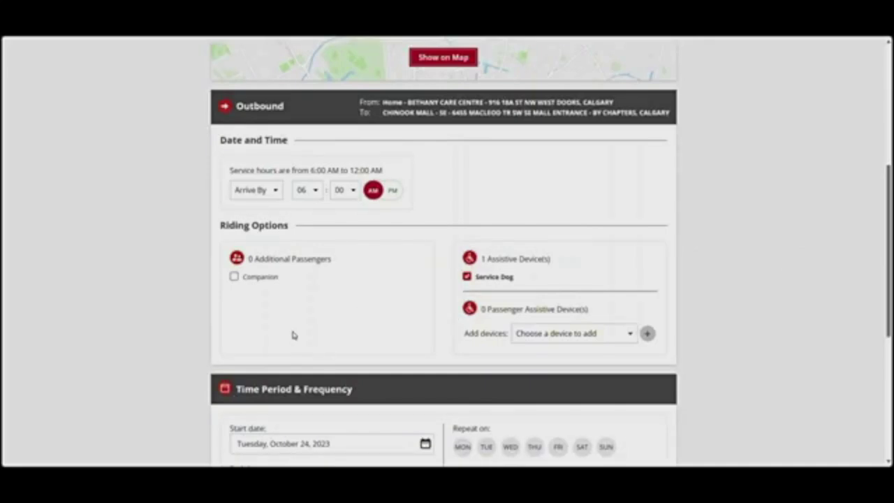
Set the trip timing to Depart At instead of Arrive By
left_click(280, 197)
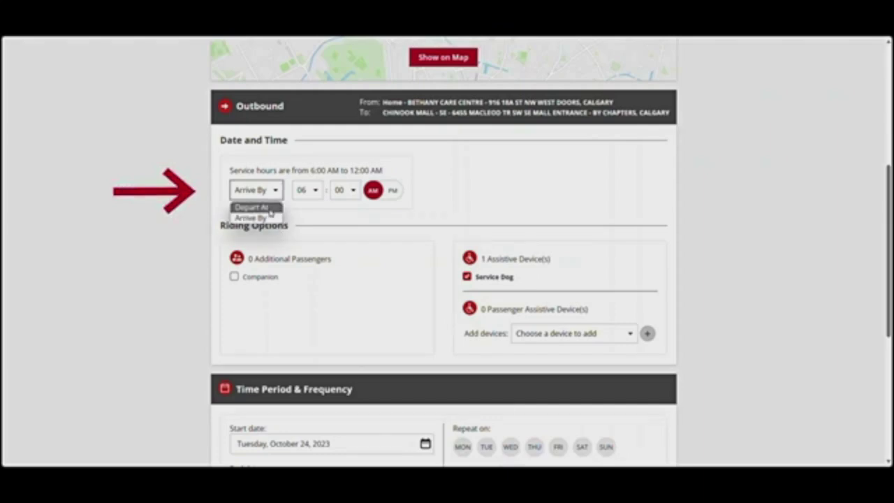
left_click(270, 209)
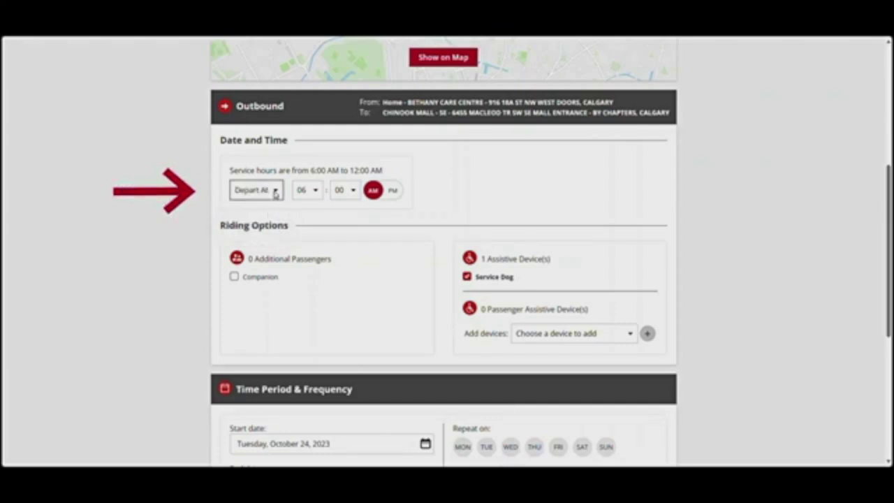
left_click(275, 195)
left_click(264, 215)
left_click(276, 195)
left_click(276, 208)
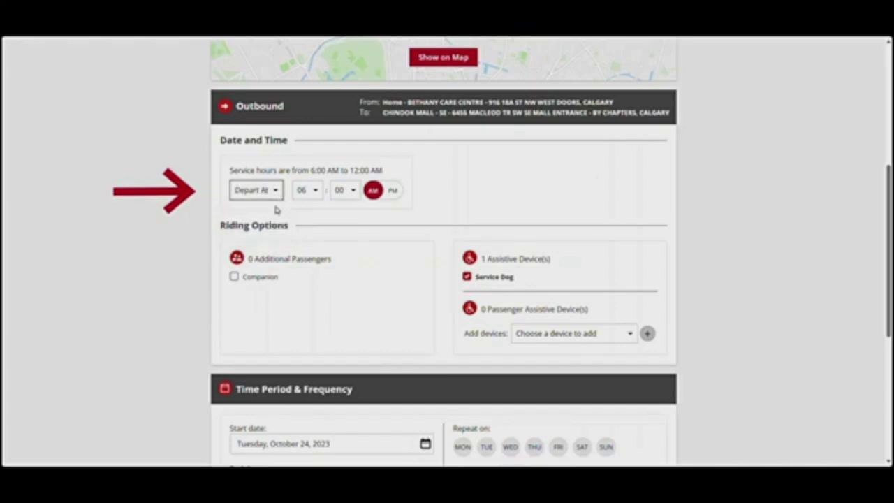
Set the departure to 10:30 AM and add one companion passenger
left_click(316, 196)
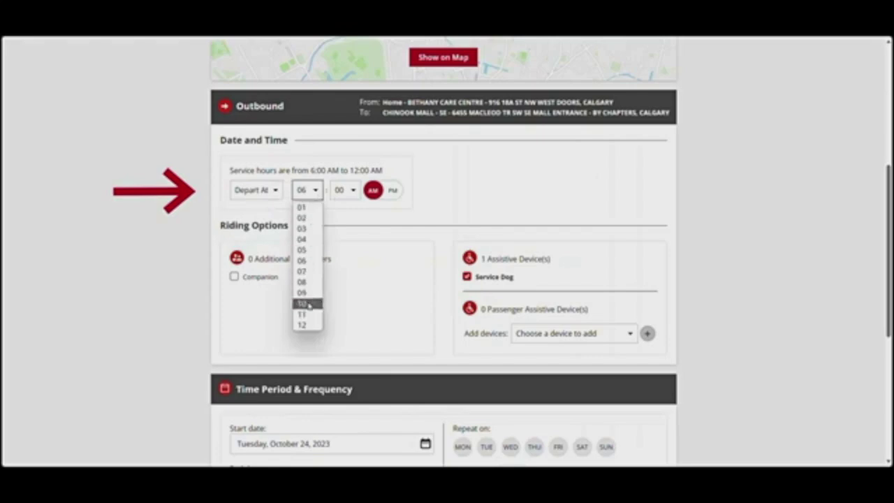
left_click(309, 304)
left_click(351, 196)
left_click(345, 270)
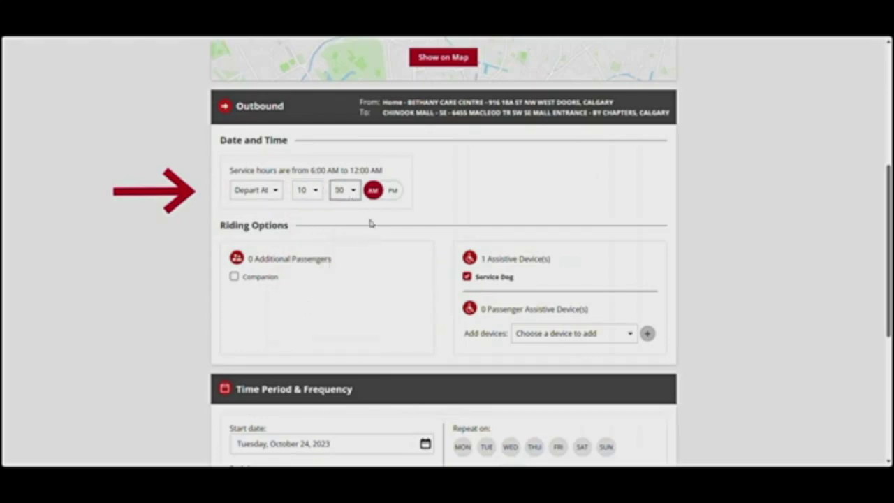
left_click(394, 198)
left_click(235, 280)
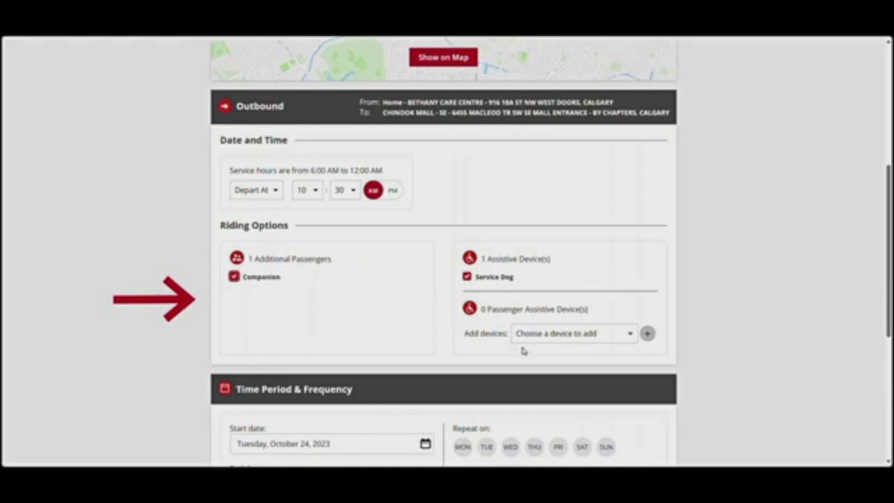
Add a Cane as a passenger assistive device
left_click(631, 335)
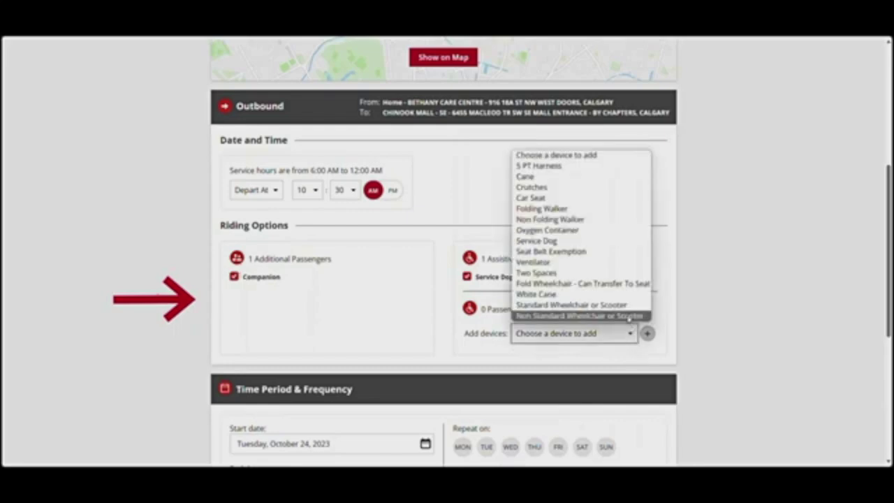
left_click(622, 179)
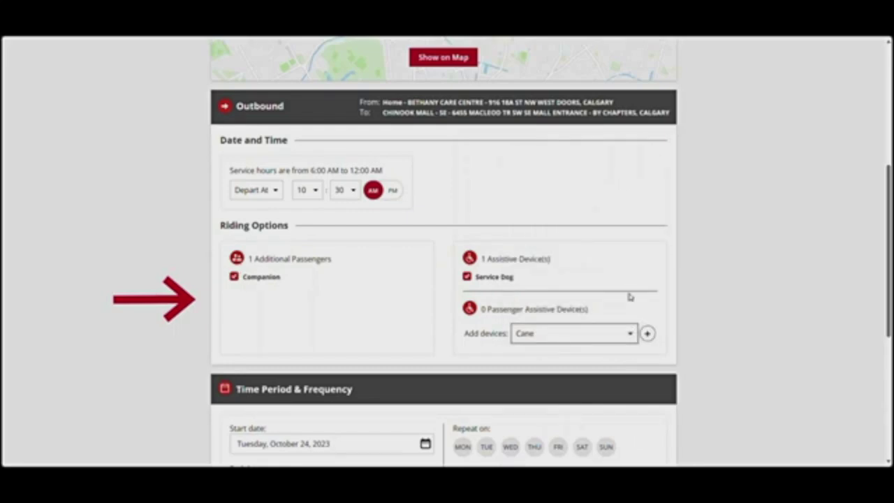
left_click(648, 335)
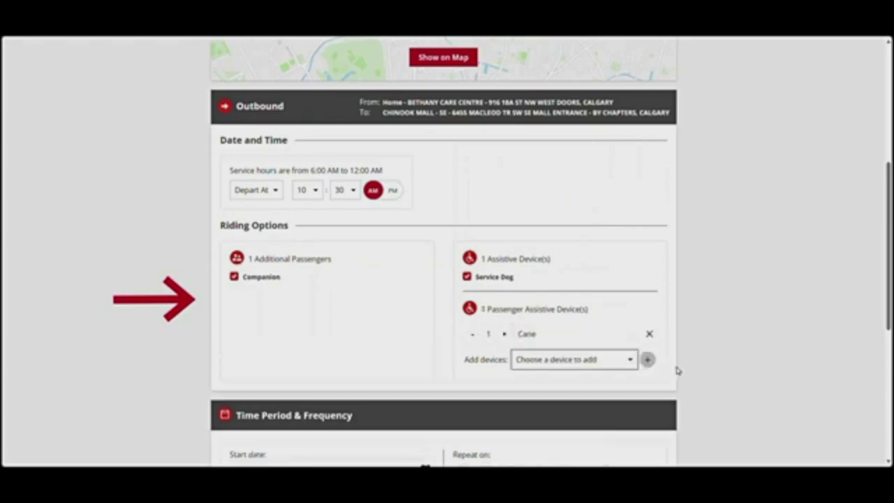
Remove the cane and the companion, leaving only the service dog
left_click(649, 334)
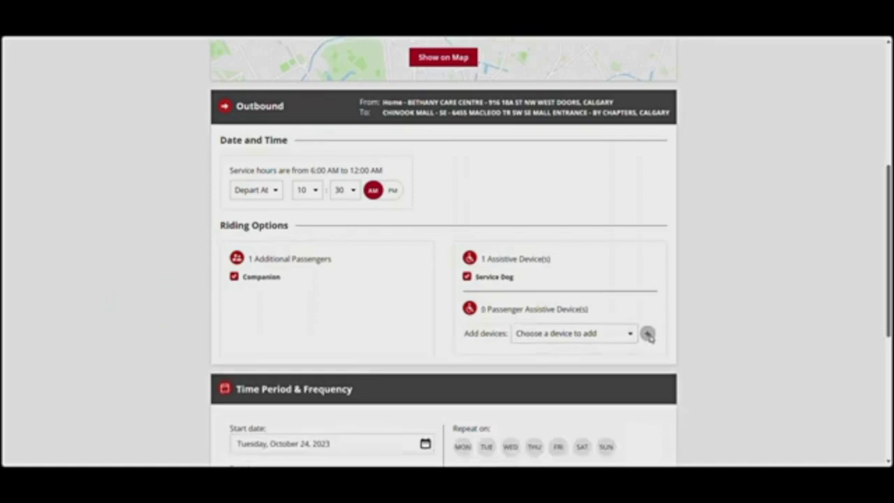
left_click(234, 277)
scroll(269, 315, "down", 3)
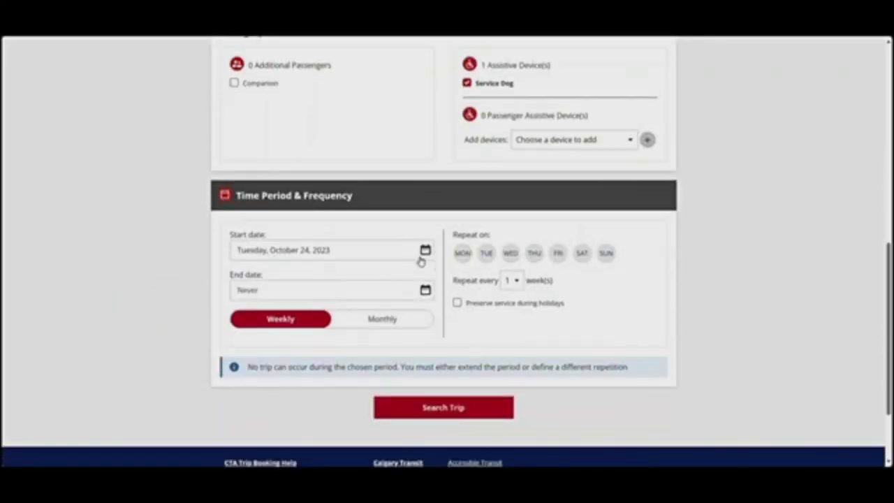
Set the trip to run monthly from November 1 to November 8, 2023
left_click(424, 252)
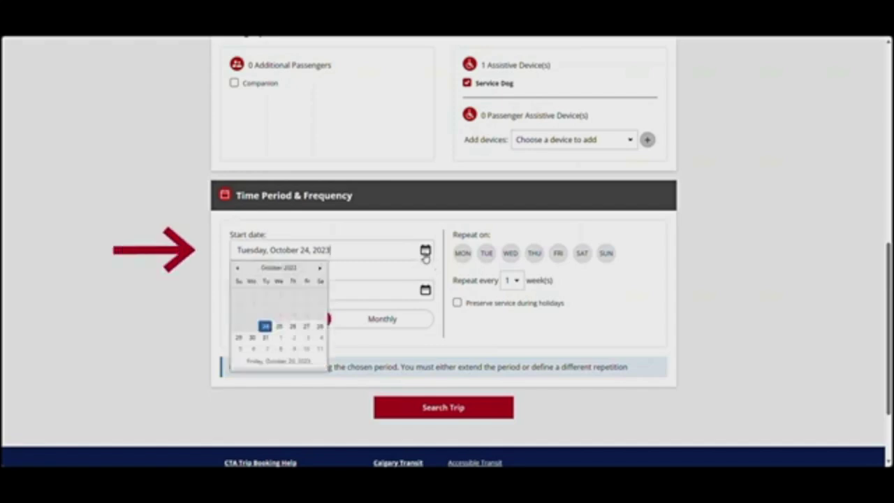
left_click(281, 338)
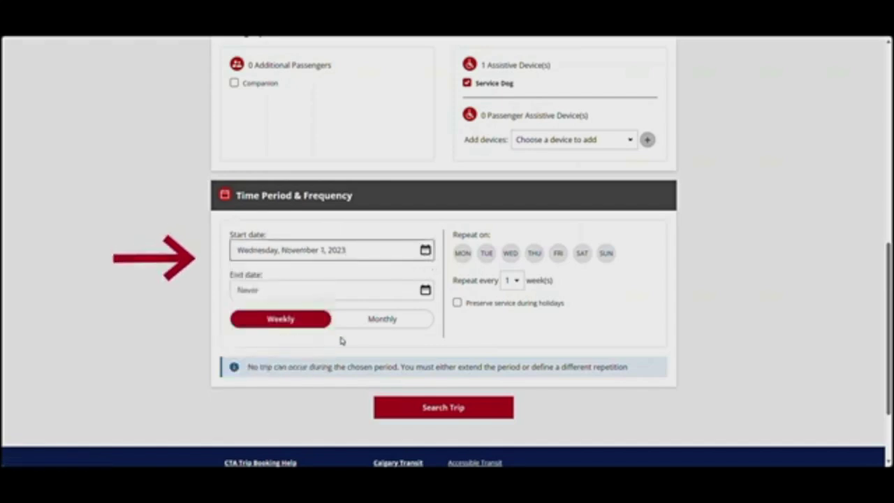
left_click(426, 294)
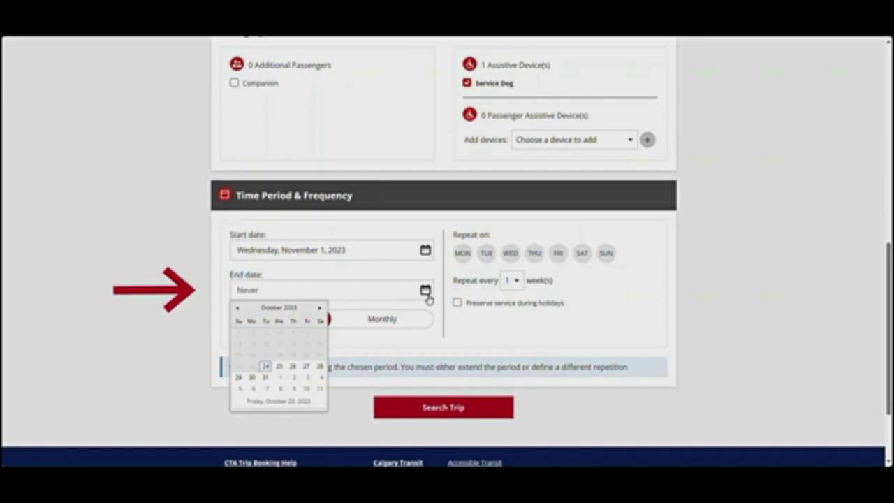
left_click(439, 308)
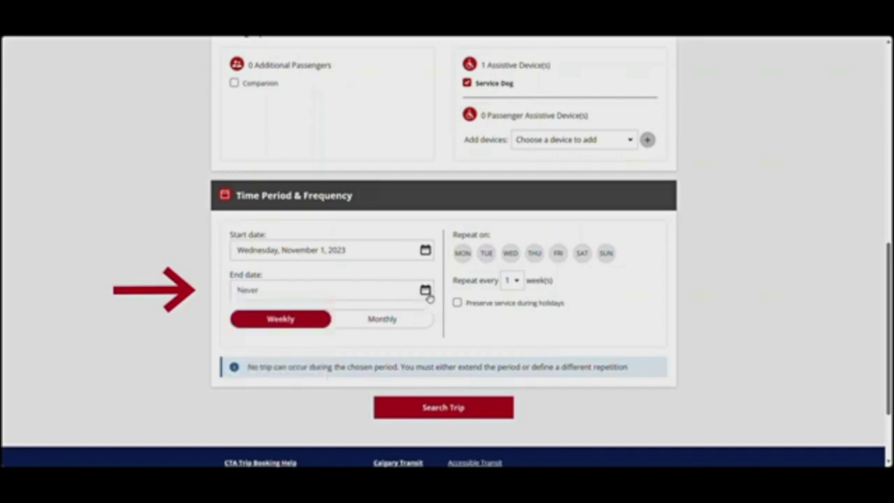
left_click(428, 294)
left_click(278, 389)
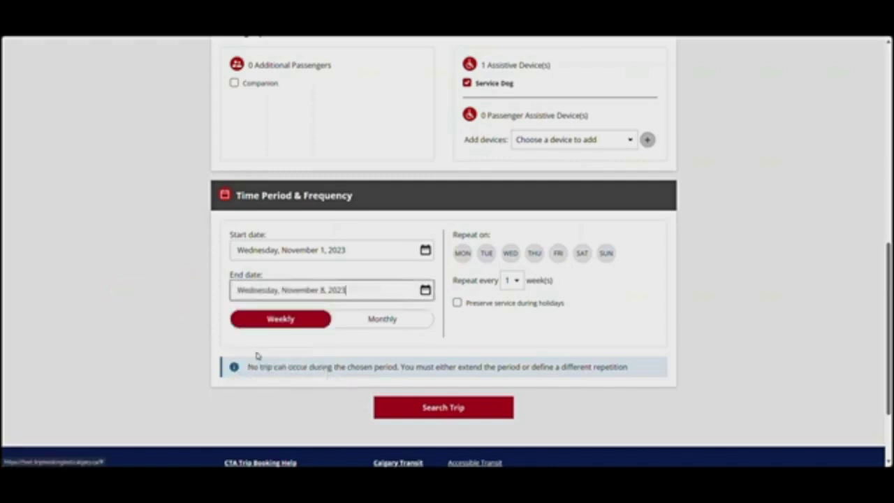
left_click(380, 320)
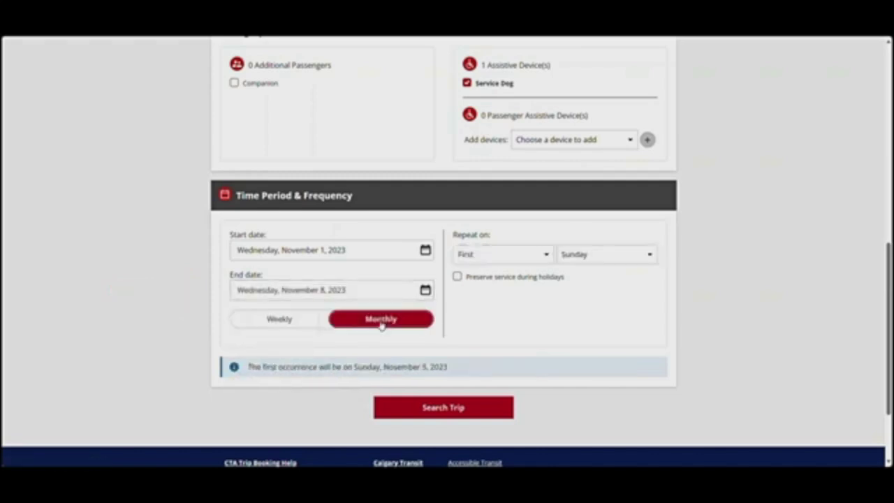
Repeat the trip weekly on Wednesdays, every 1 week, preserving service during holidays
left_click(311, 323)
left_click(511, 252)
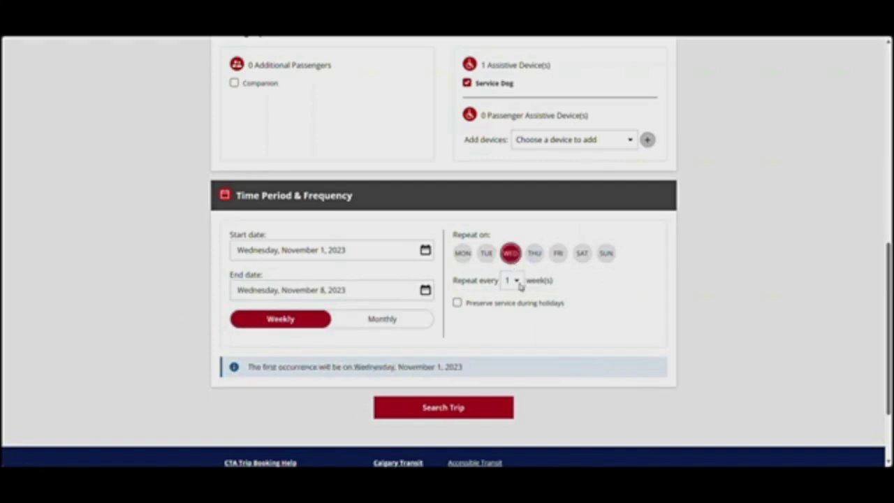
left_click(518, 283)
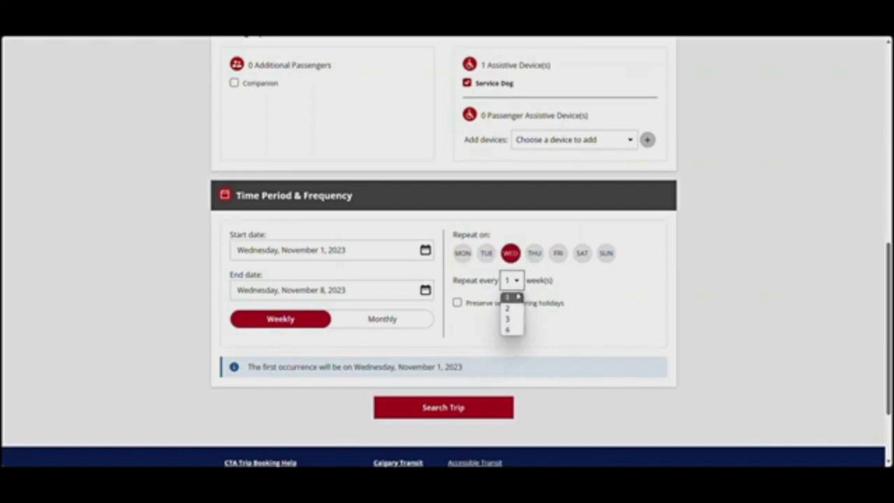
left_click(557, 300)
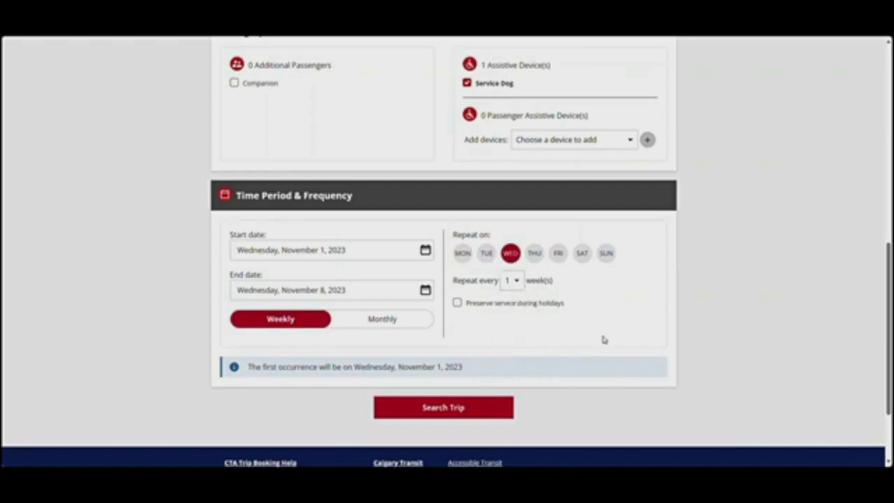
left_click(457, 304)
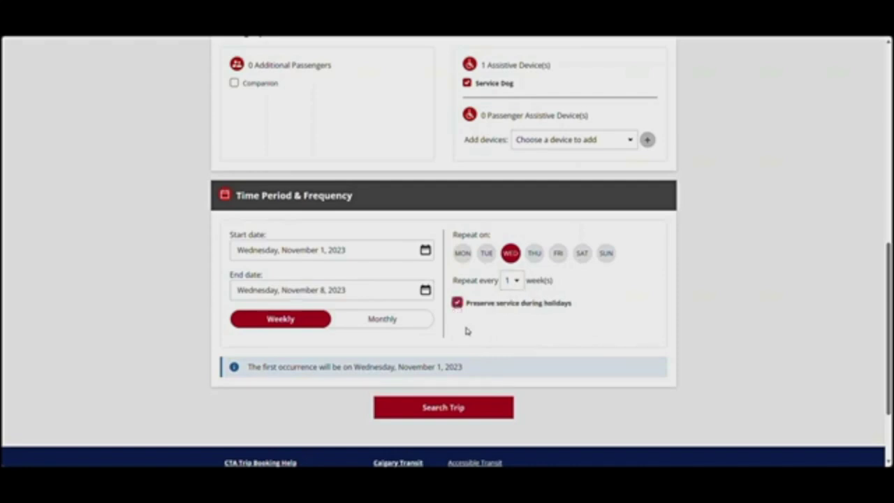
Look through the monthly repeat options, then return the frequency to weekly
left_click(387, 327)
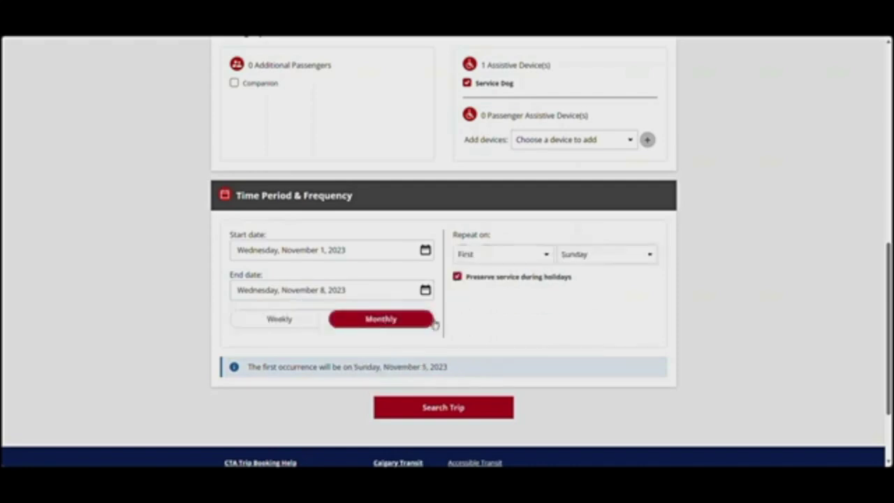
left_click(547, 257)
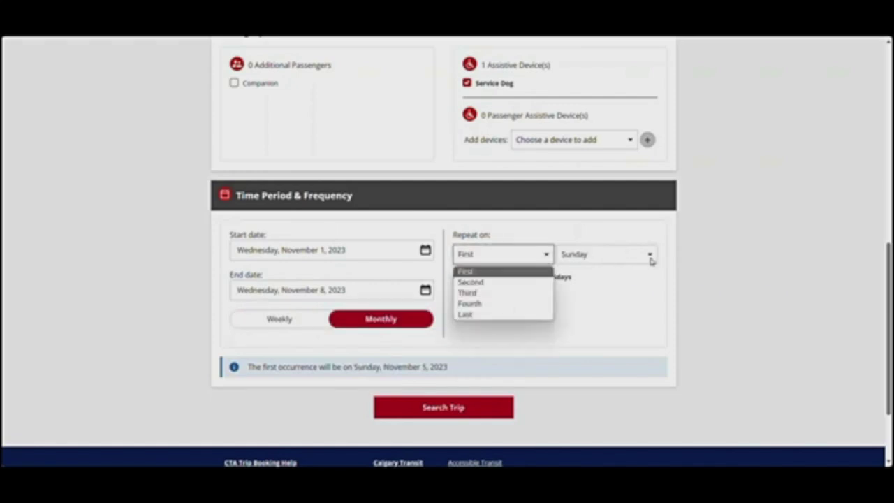
left_click(651, 260)
left_click(503, 320)
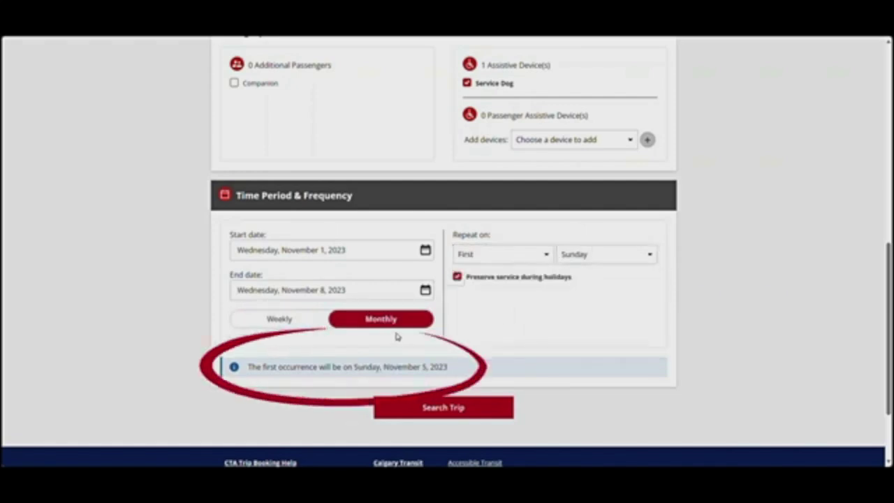
left_click(297, 320)
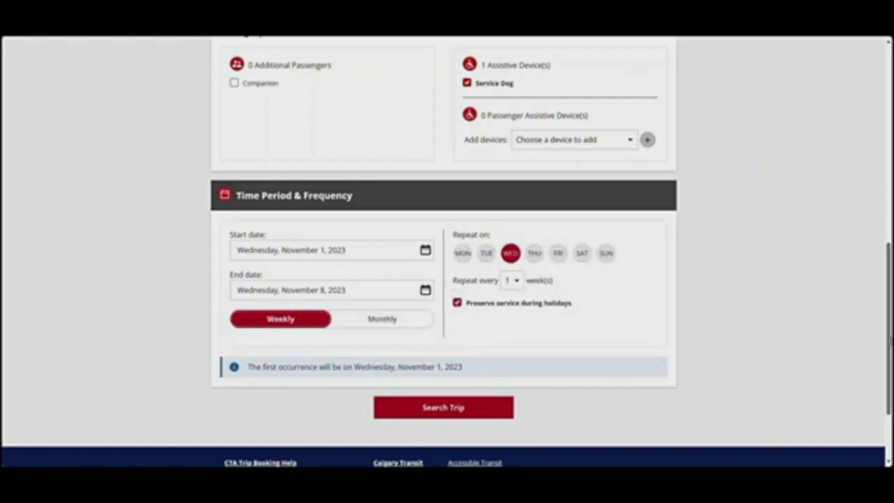
scroll(444, 252, "up", 4)
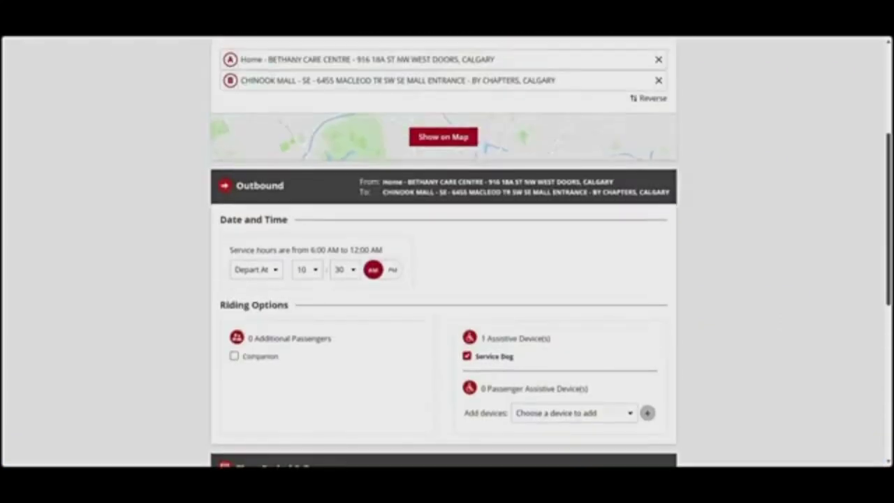
scroll(562, 395, "down", 5)
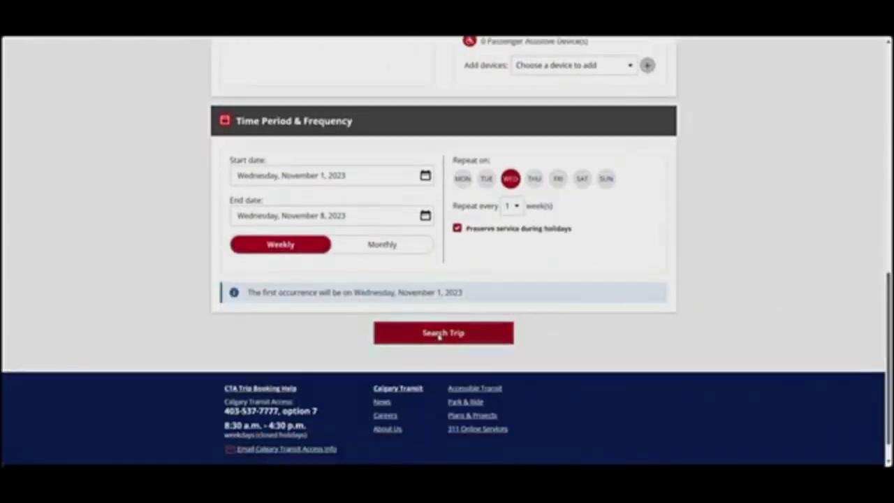
Search for the weekly Wednesday 10:30 AM trip running Nov 1–8, 2023
left_click(440, 334)
scroll(438, 338, "down", 1)
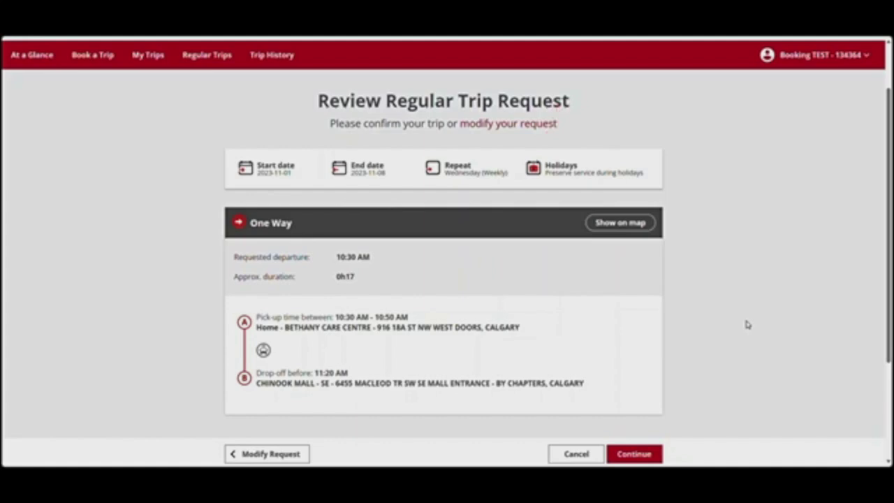
left_click(635, 227)
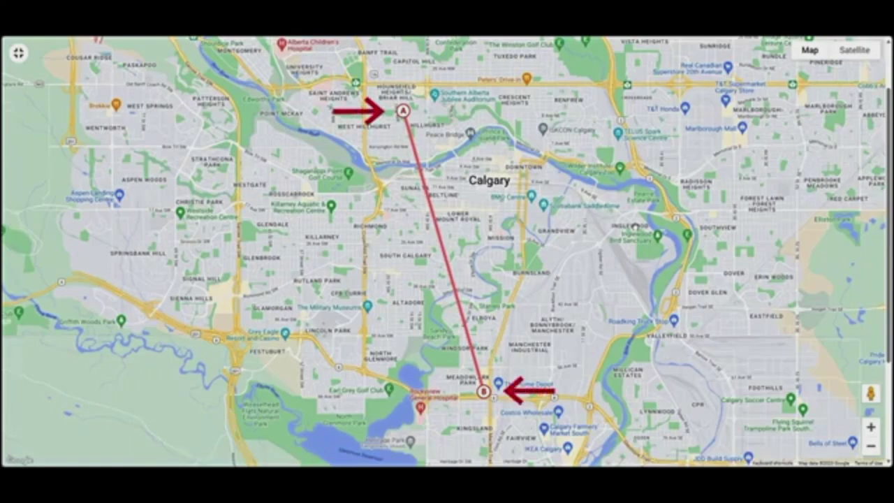
left_click(17, 54)
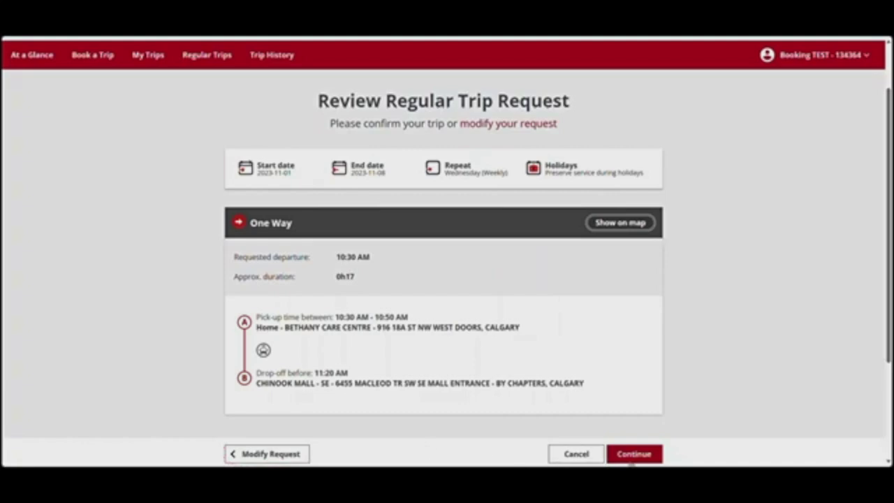
Continue from the trip review to complete the regular trip request
left_click(632, 456)
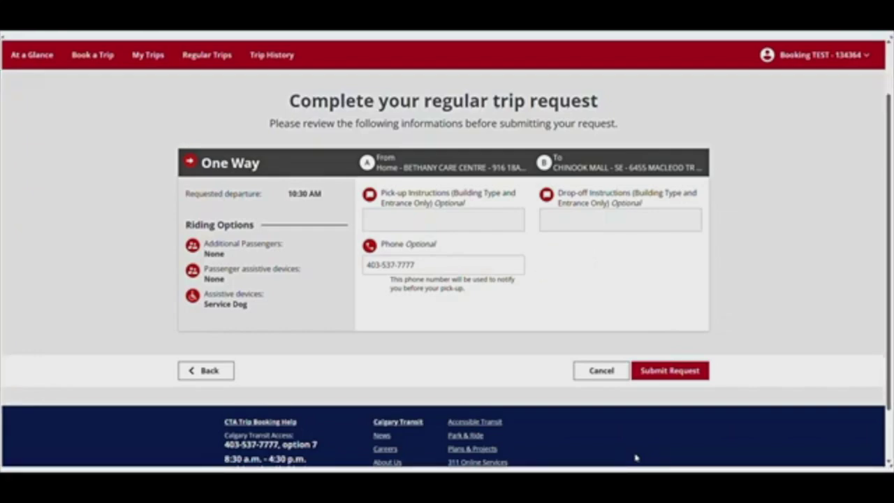
Submit the weekly regular trip request
left_click(671, 371)
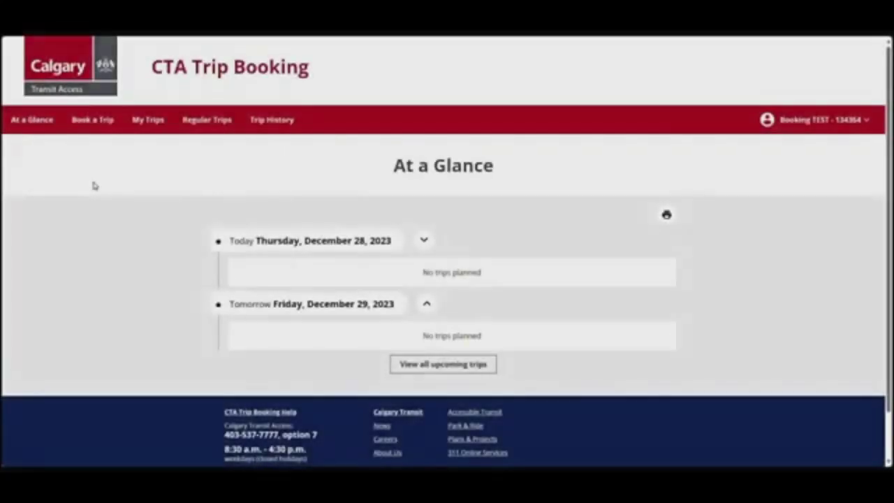
Start a One Way Occasional Trip booking from Book a Trip
left_click(102, 127)
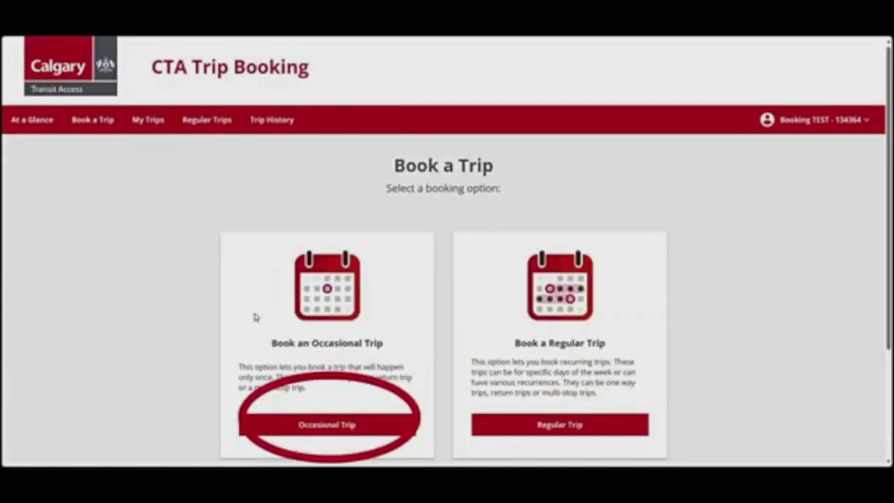
left_click(319, 428)
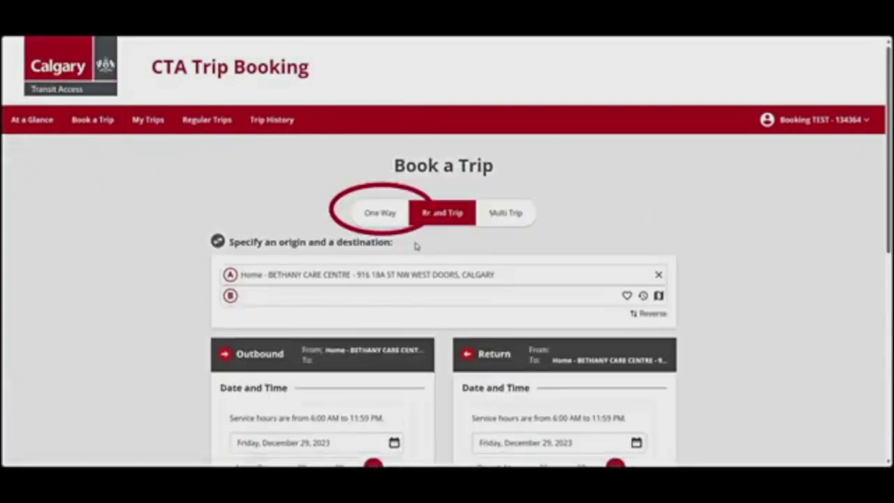
left_click(386, 216)
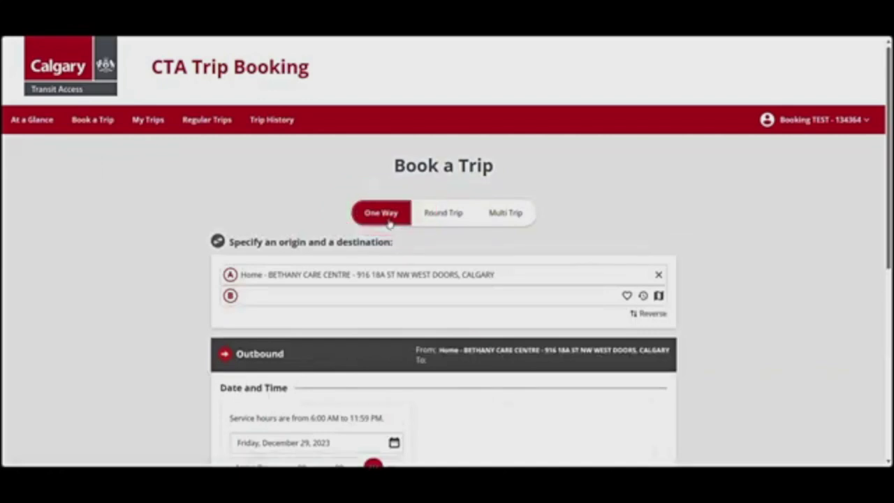
scroll(470, 239, "down", 1)
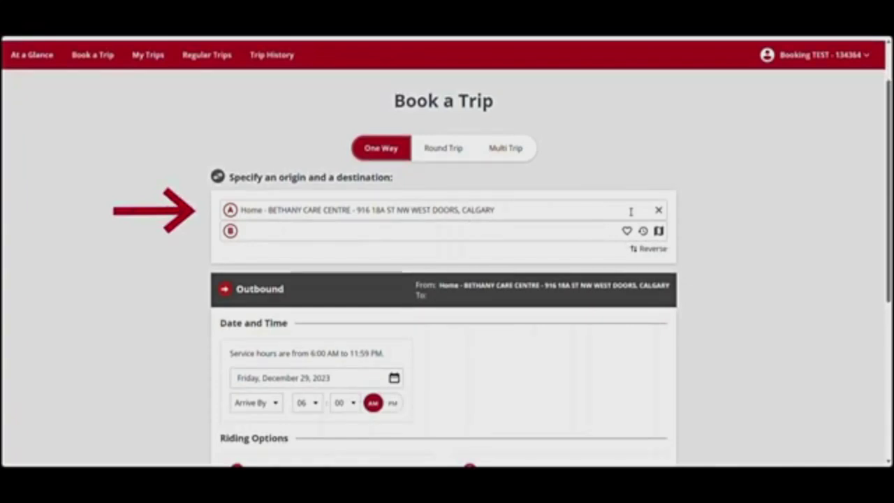
Clear the origin and browse its saved favourite and recent addresses
left_click(661, 211)
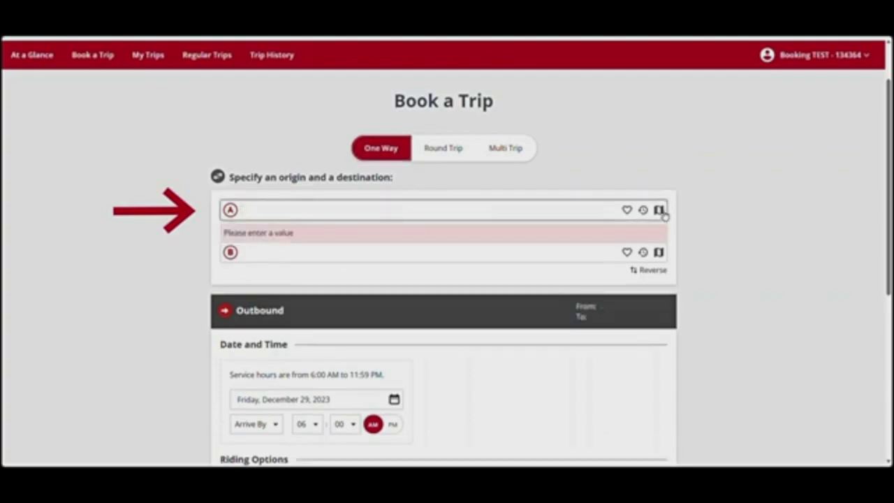
left_click(625, 211)
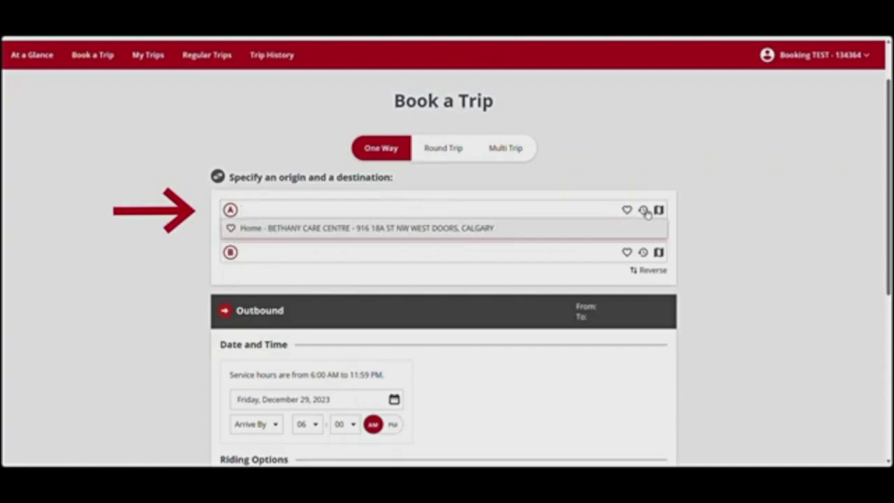
left_click(643, 211)
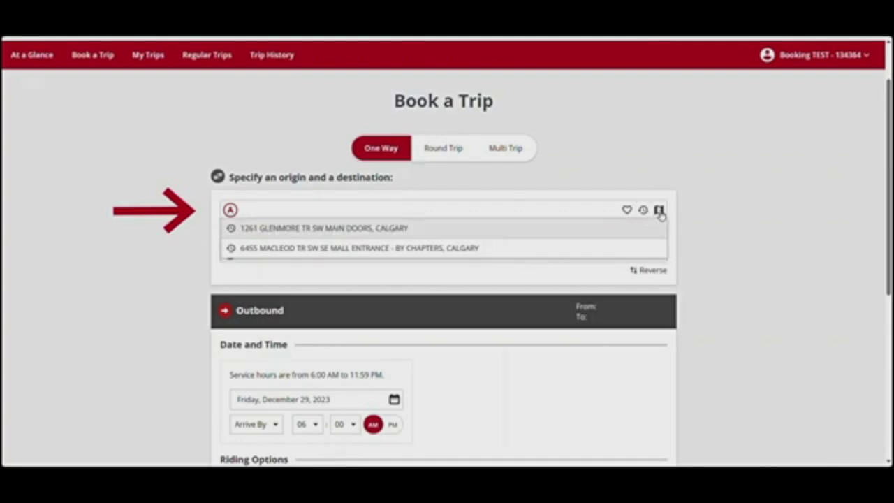
Try placing the origin on the map near Meadowlark Park, then choose saved Home instead
left_click(658, 210)
left_click_drag(548, 412, 527, 237)
left_click_drag(516, 419, 517, 188)
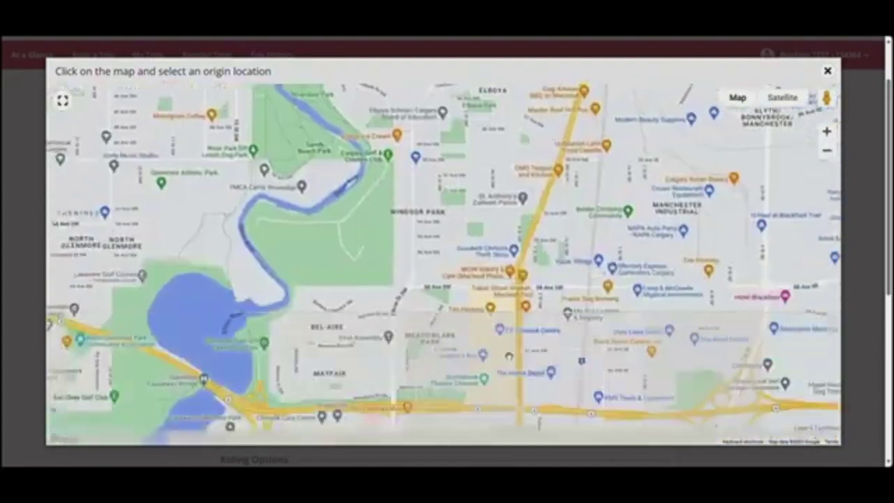
left_click(467, 338)
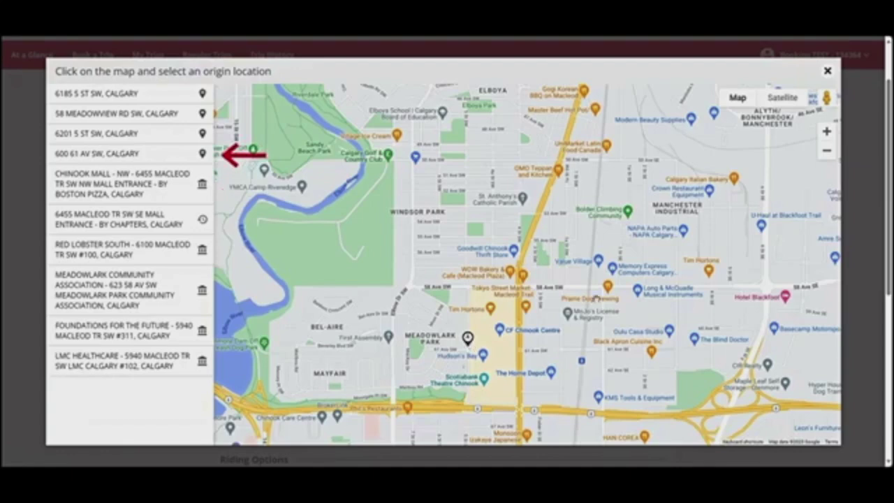
left_click(825, 72)
left_click(615, 209)
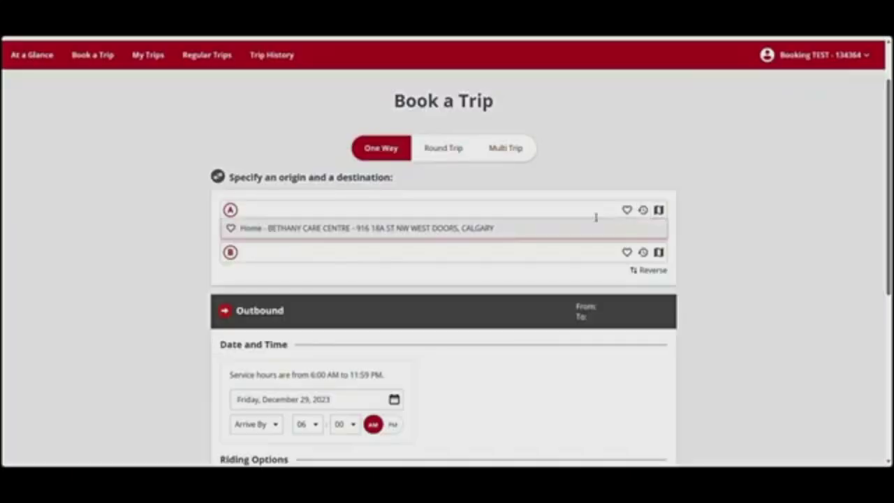
left_click(432, 227)
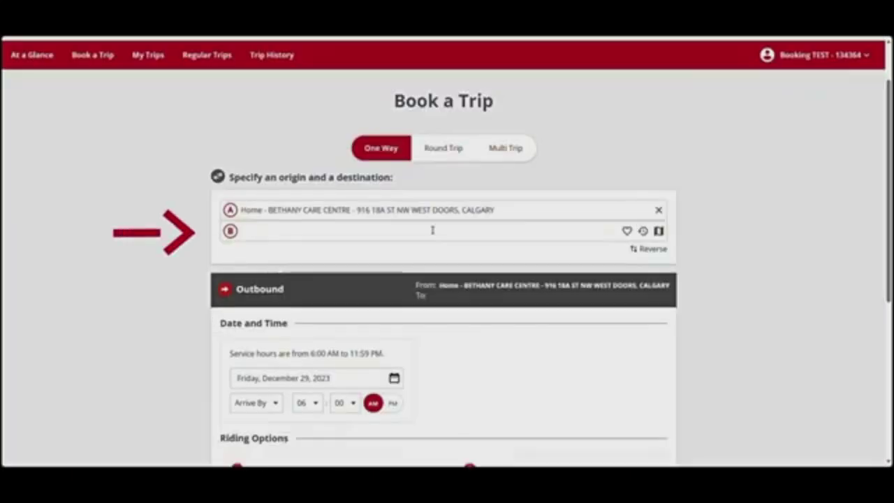
Set the destination to the recent 6455 Macleod Tr mall entrance by Chapters
left_click(643, 233)
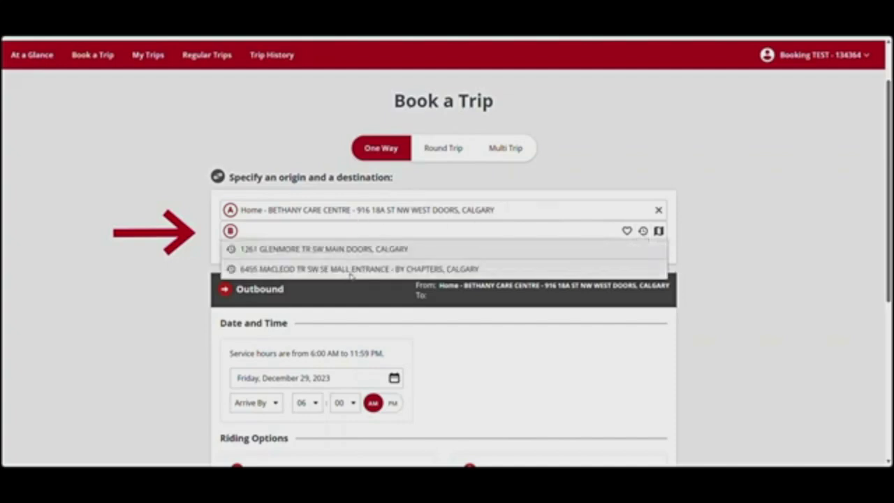
left_click(351, 270)
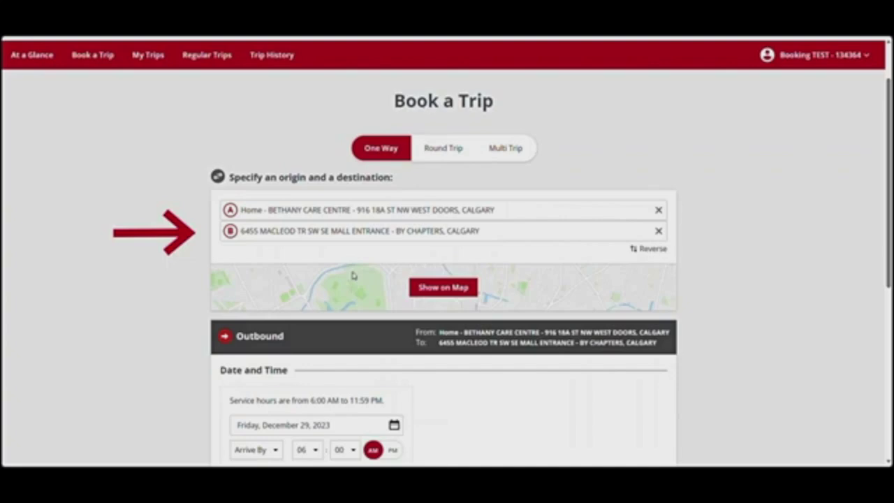
left_click(658, 231)
left_click(643, 232)
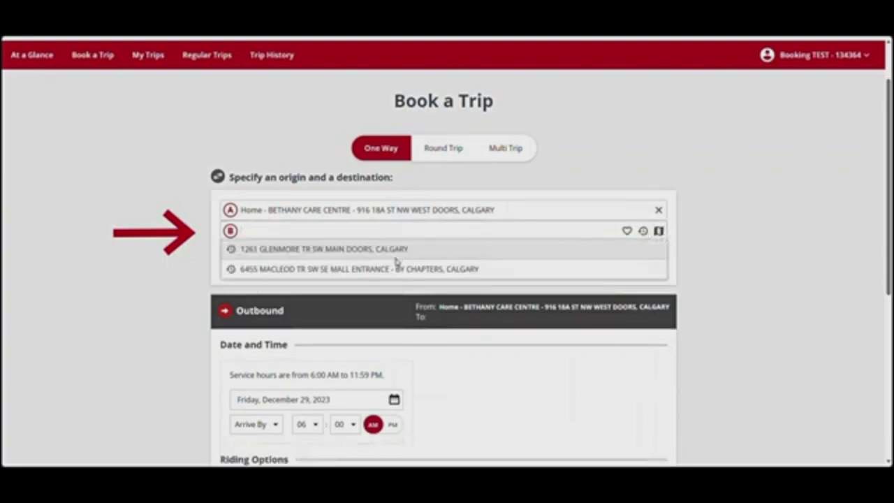
left_click(397, 268)
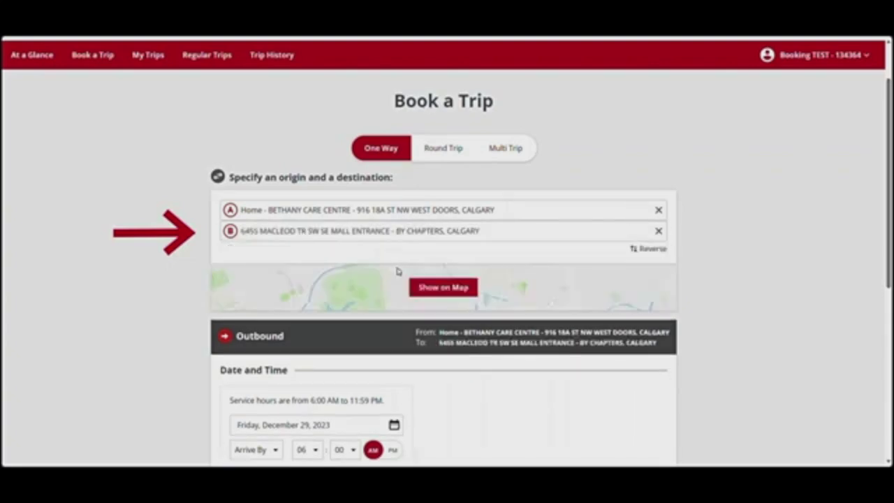
Reverse the trip points twice, then show and hide both points on the map
left_click(653, 250)
left_click(656, 252)
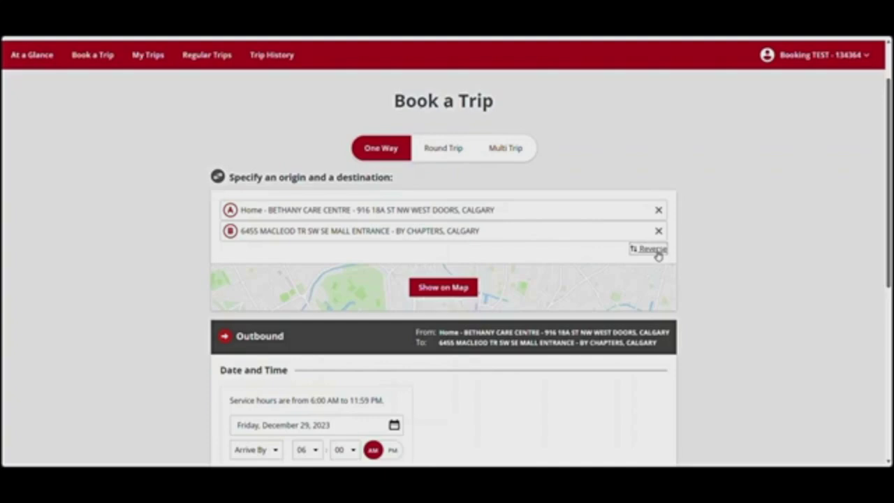
left_click(444, 288)
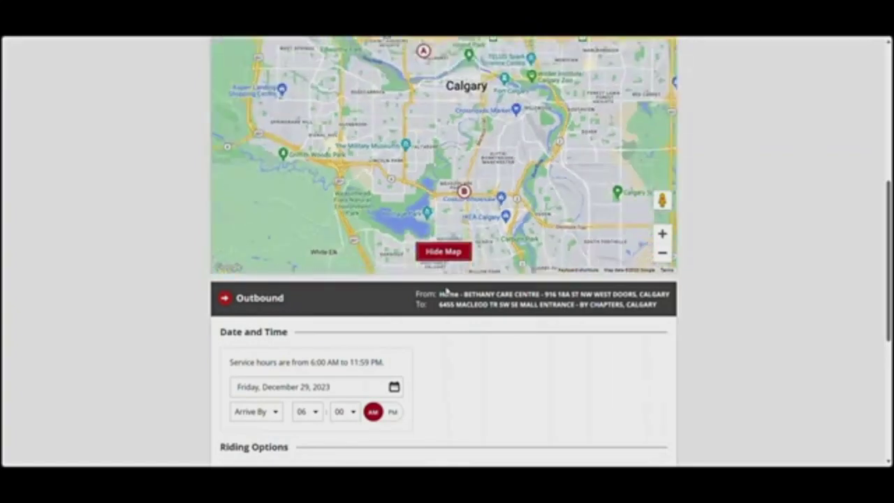
left_click(444, 253)
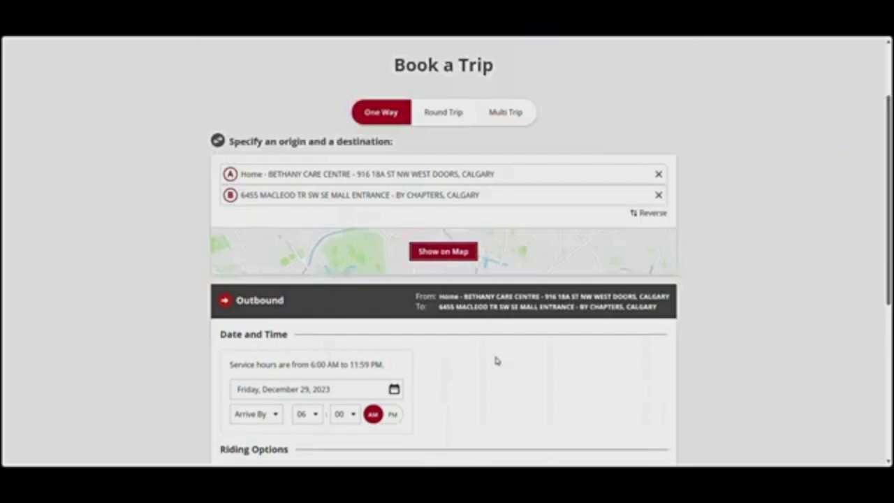
Set the trip date to Sunday, December 31, 2023
scroll(495, 360, "down", 2)
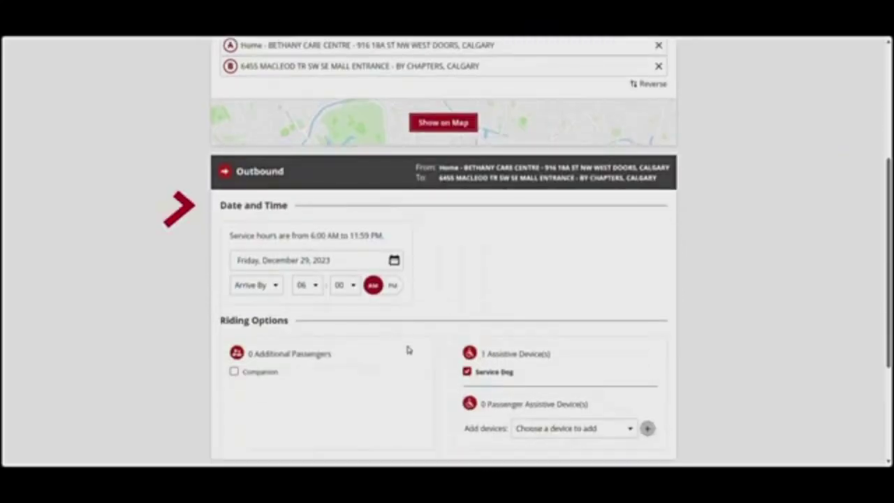
left_click(394, 260)
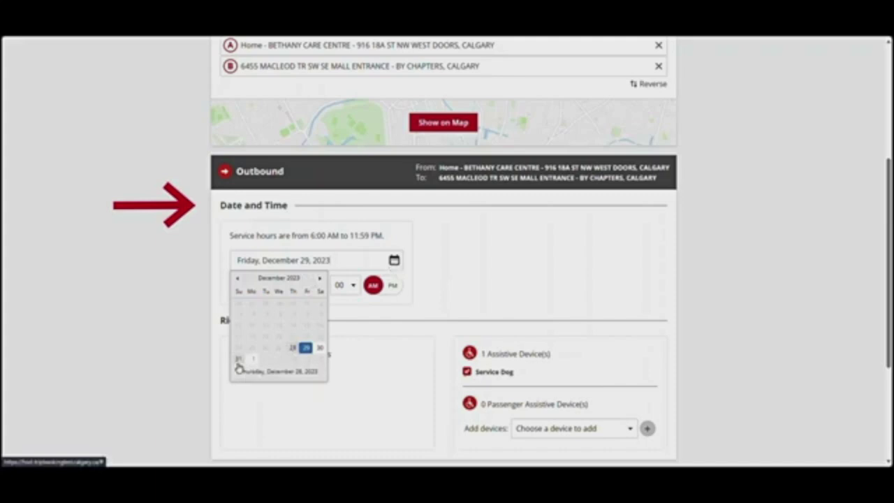
left_click(238, 362)
Set the trip to Depart At 10 AM
left_click(276, 286)
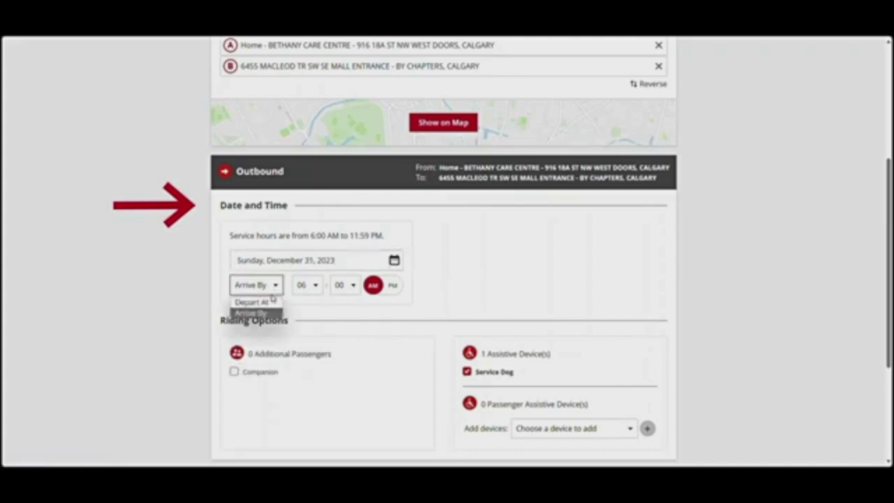
left_click(278, 301)
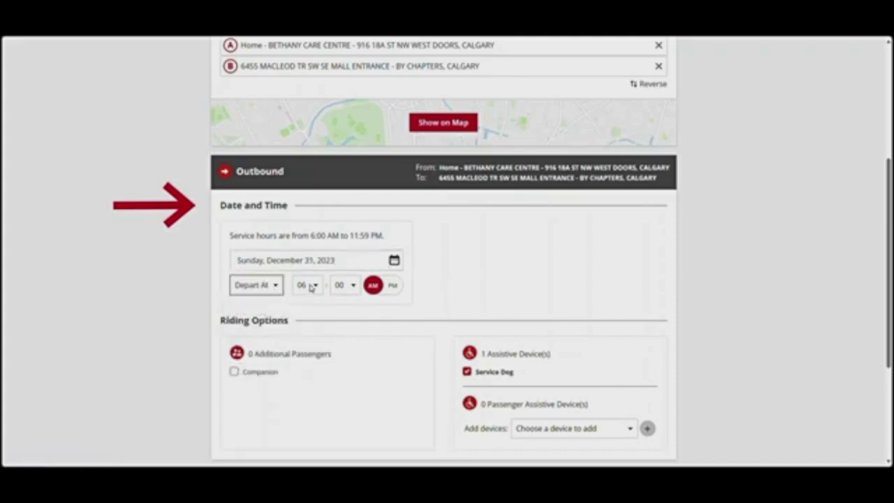
left_click(278, 292)
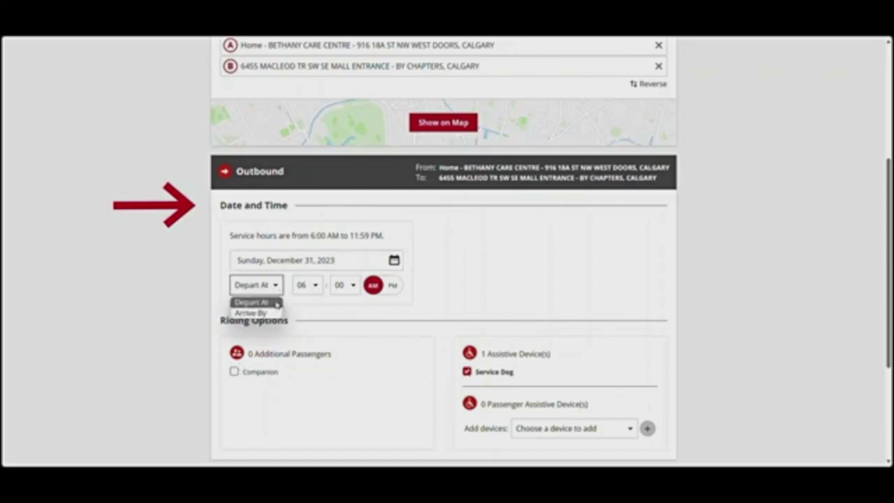
left_click(277, 302)
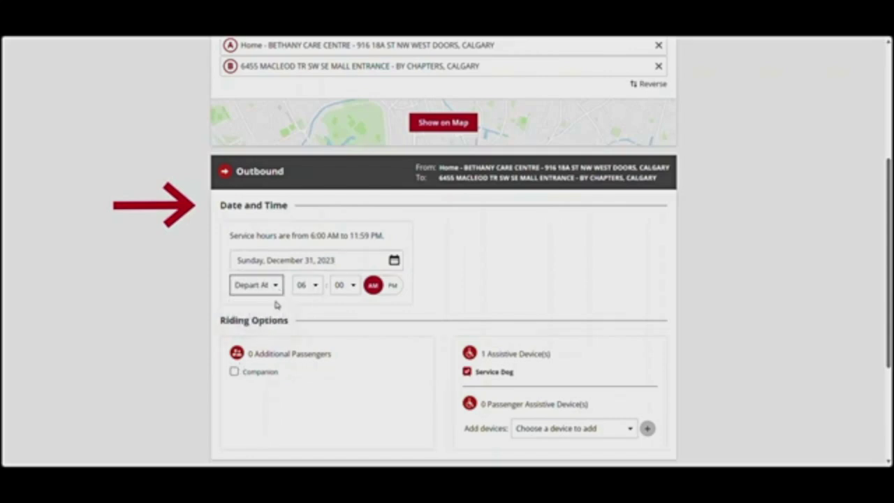
left_click(319, 285)
left_click(313, 403)
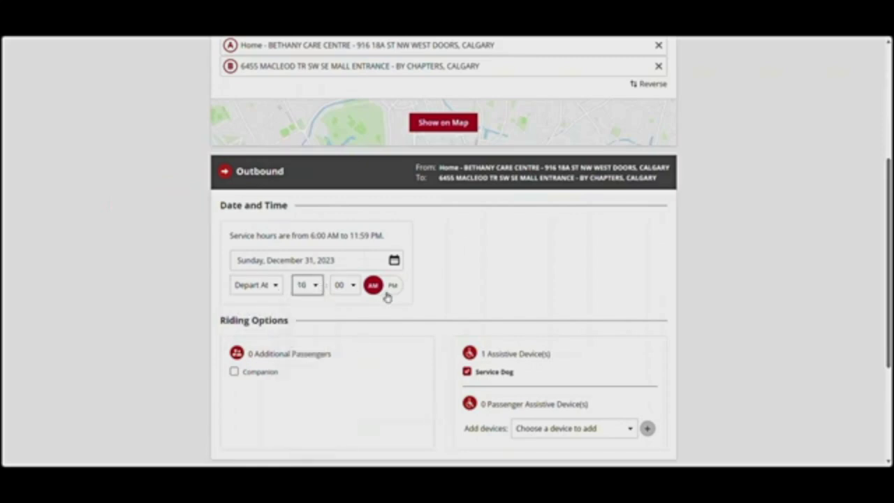
scroll(390, 318, "down", 1)
scroll(389, 315, "down", 3)
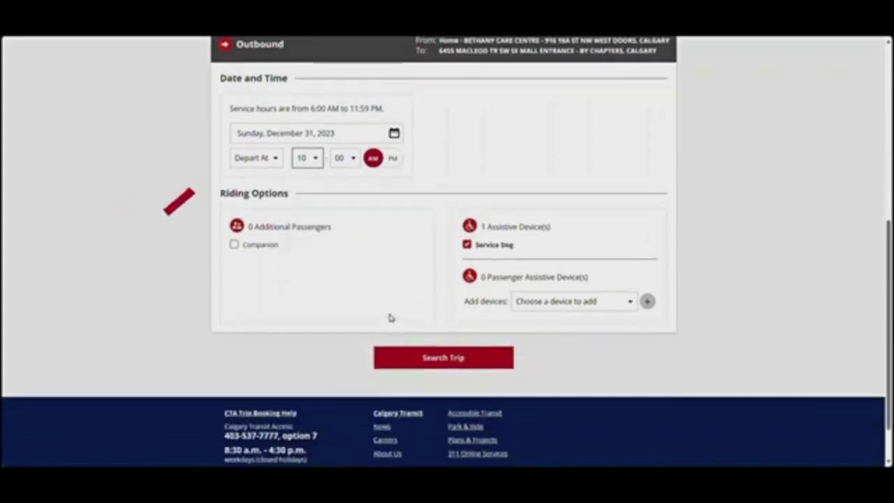
Search for the trip without a companion or Cane, after briefly adding and removing both
left_click(233, 243)
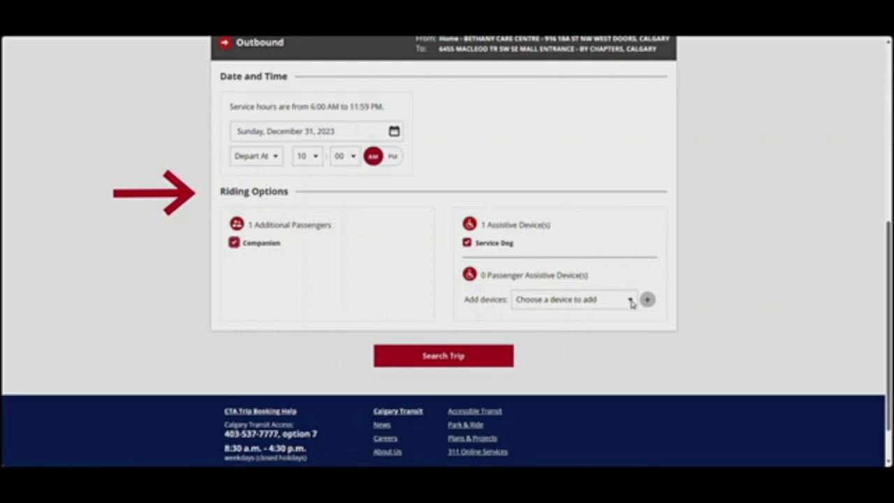
left_click(630, 300)
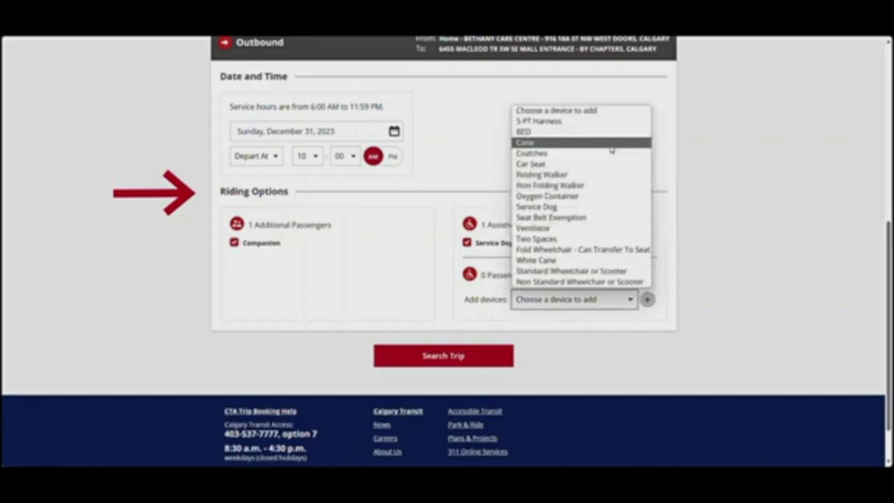
left_click(609, 143)
left_click(646, 299)
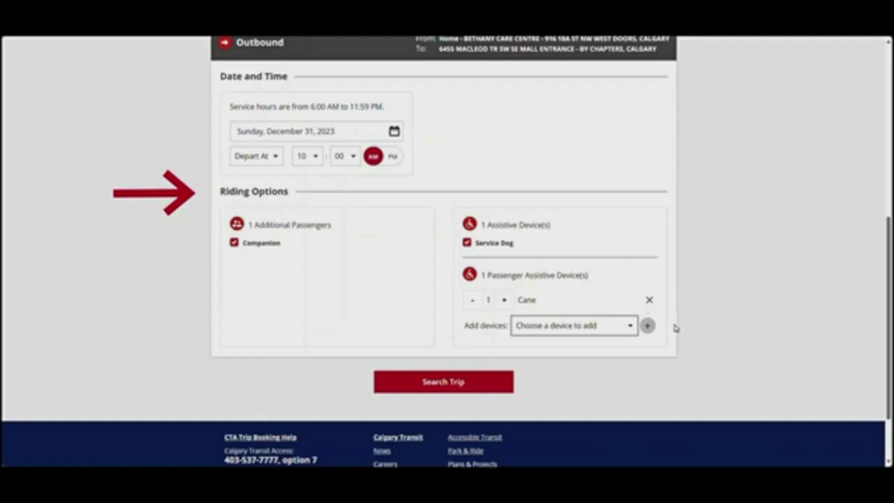
left_click(649, 301)
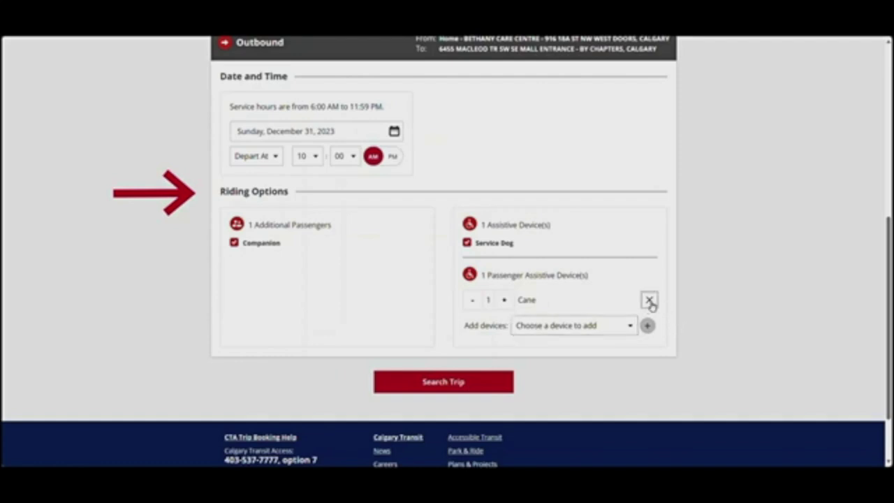
left_click(234, 242)
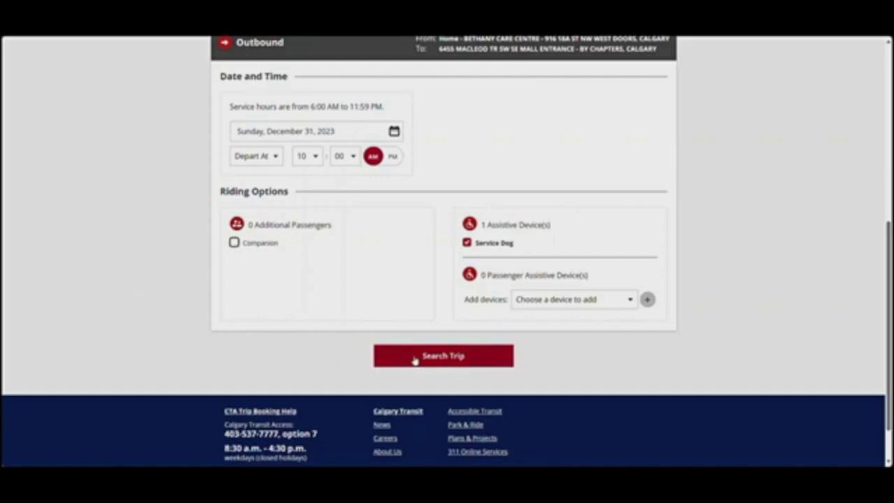
left_click(438, 361)
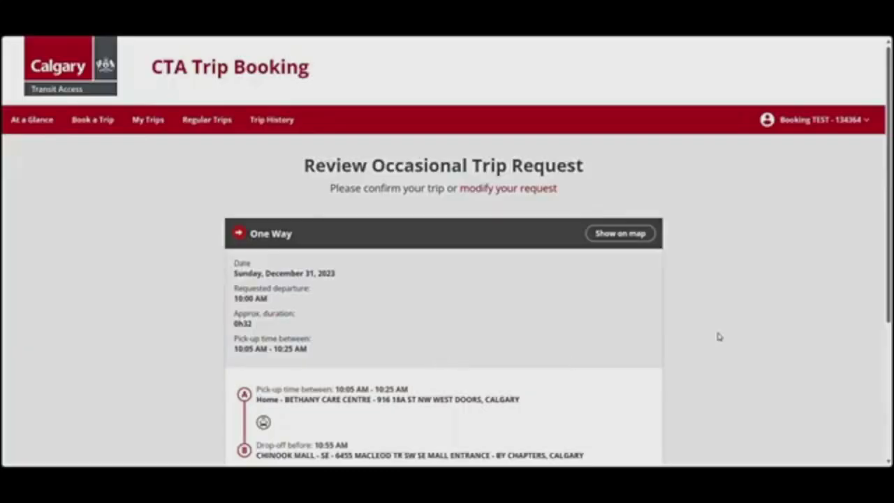
View the December 31 trip's route on the full map from the review page, then close it
scroll(719, 336, "down", 2)
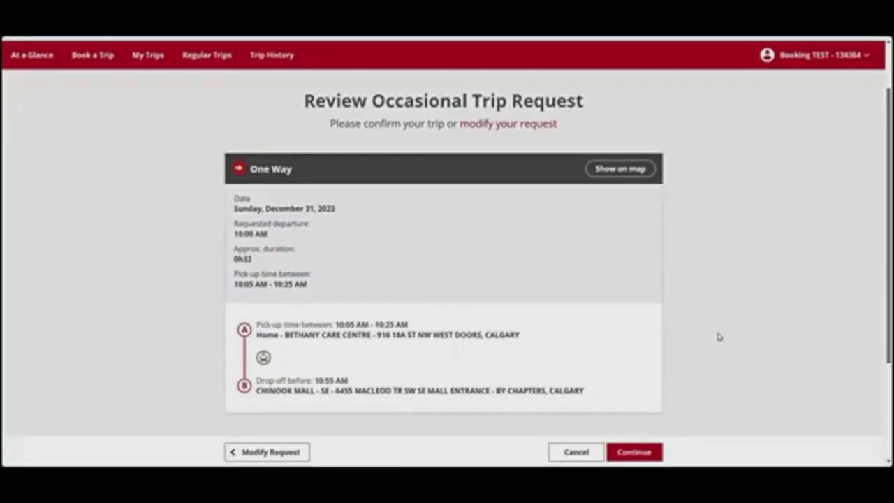
left_click(640, 169)
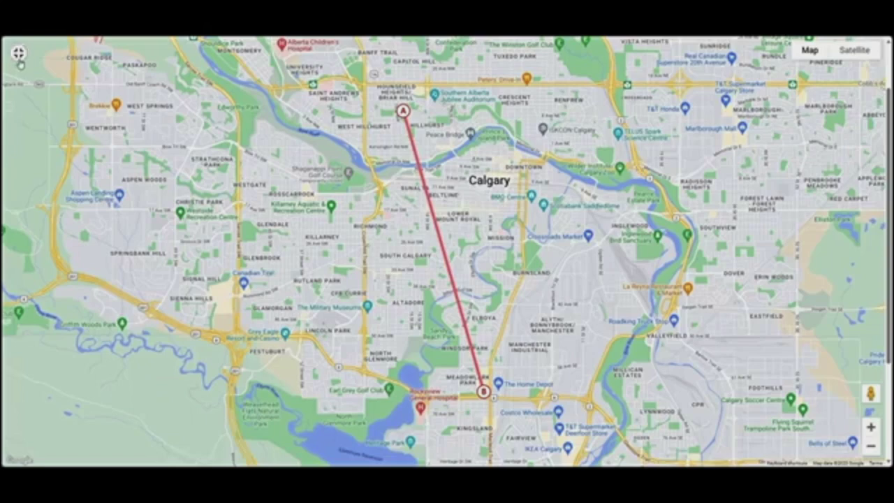
left_click(21, 62)
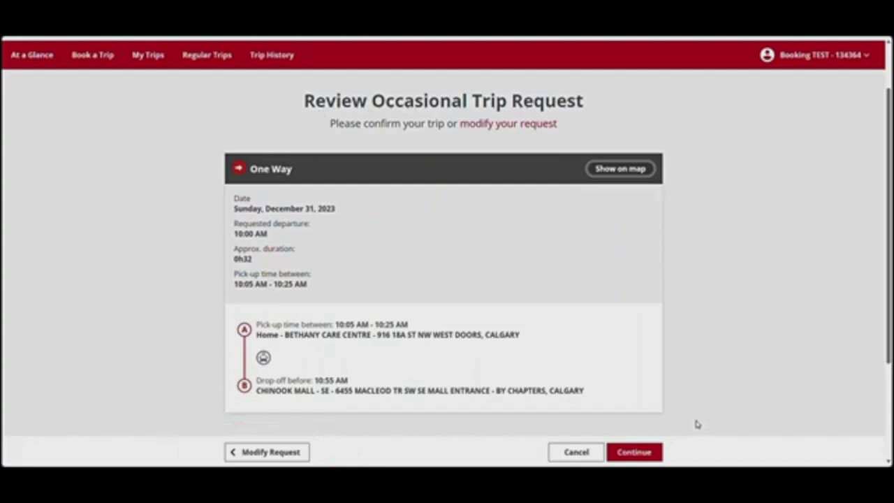
Continue past the review and submit the occasional trip request
left_click(633, 451)
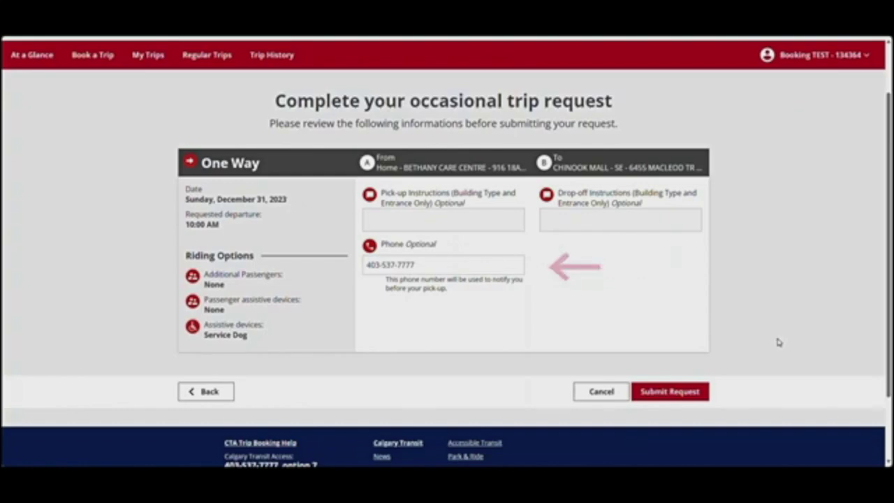
left_click(673, 393)
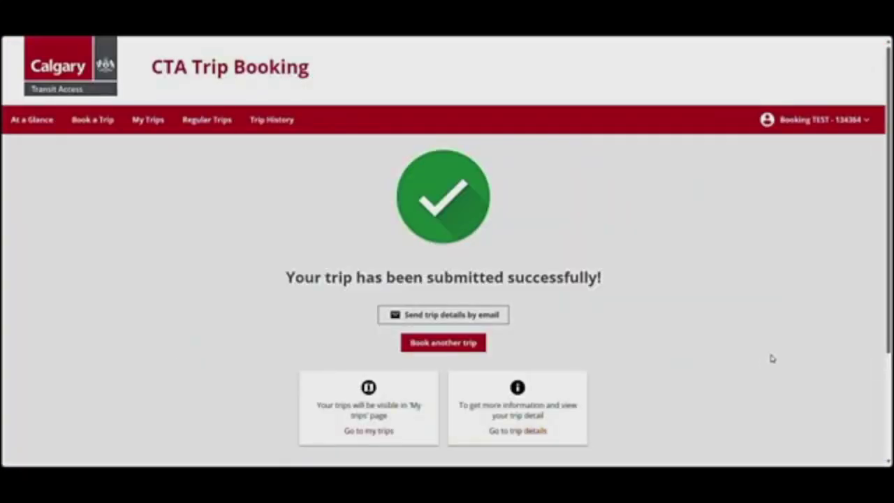
scroll(771, 359, "down", 1)
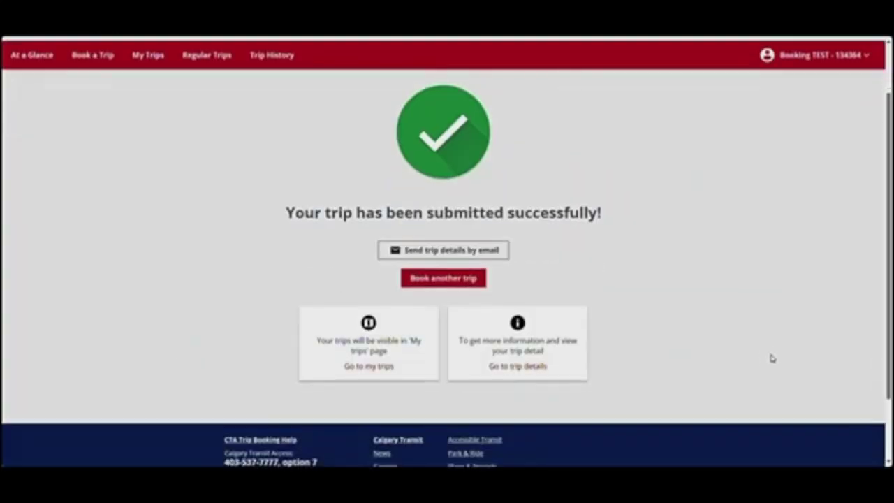